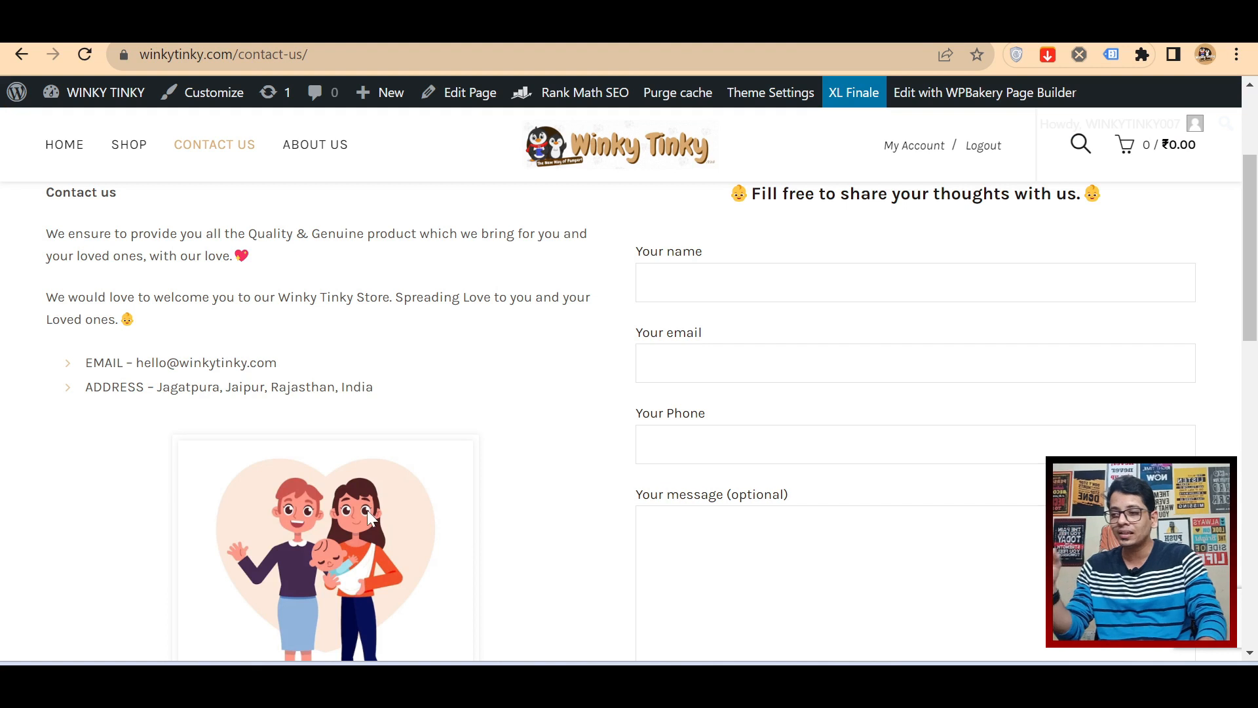
# Step: Examine the Contact Us page's enquiry form fields, submit area and contact buttons
pyautogui.scroll(-2, 367, 510)
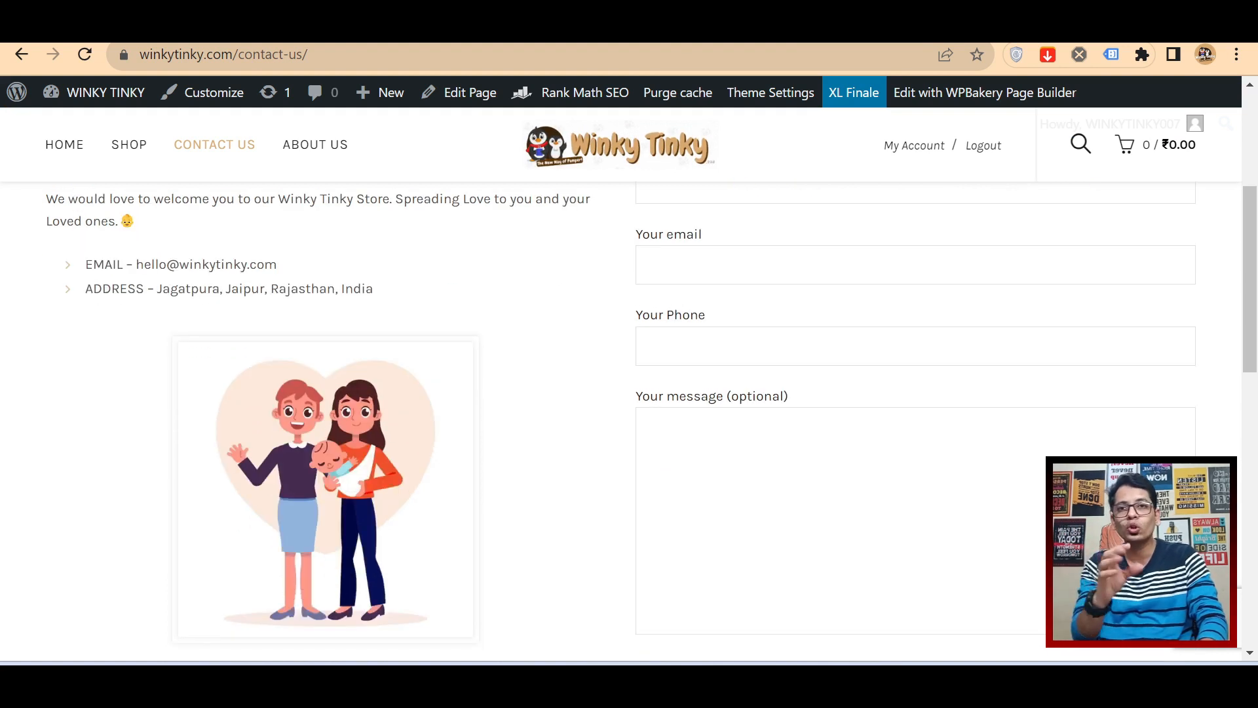
pyautogui.scroll(2, 721, 318)
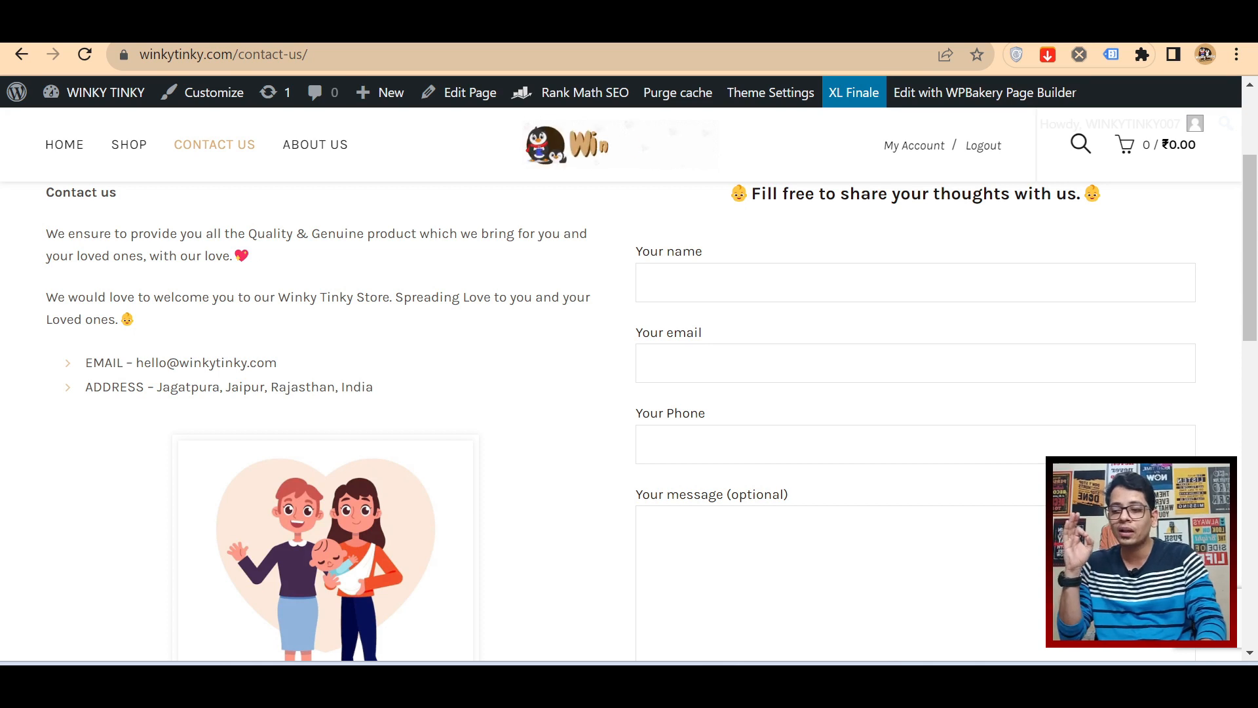
pyautogui.click(754, 283)
pyautogui.click(754, 363)
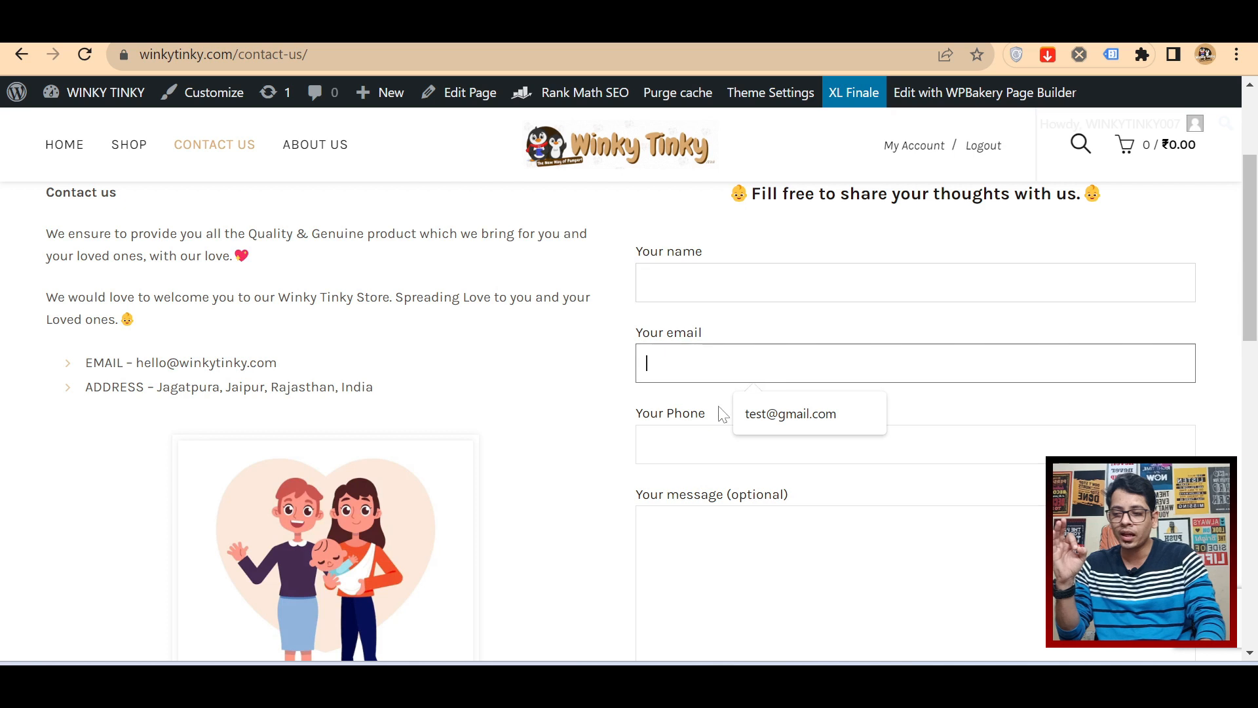
pyautogui.scroll(-5, 721, 414)
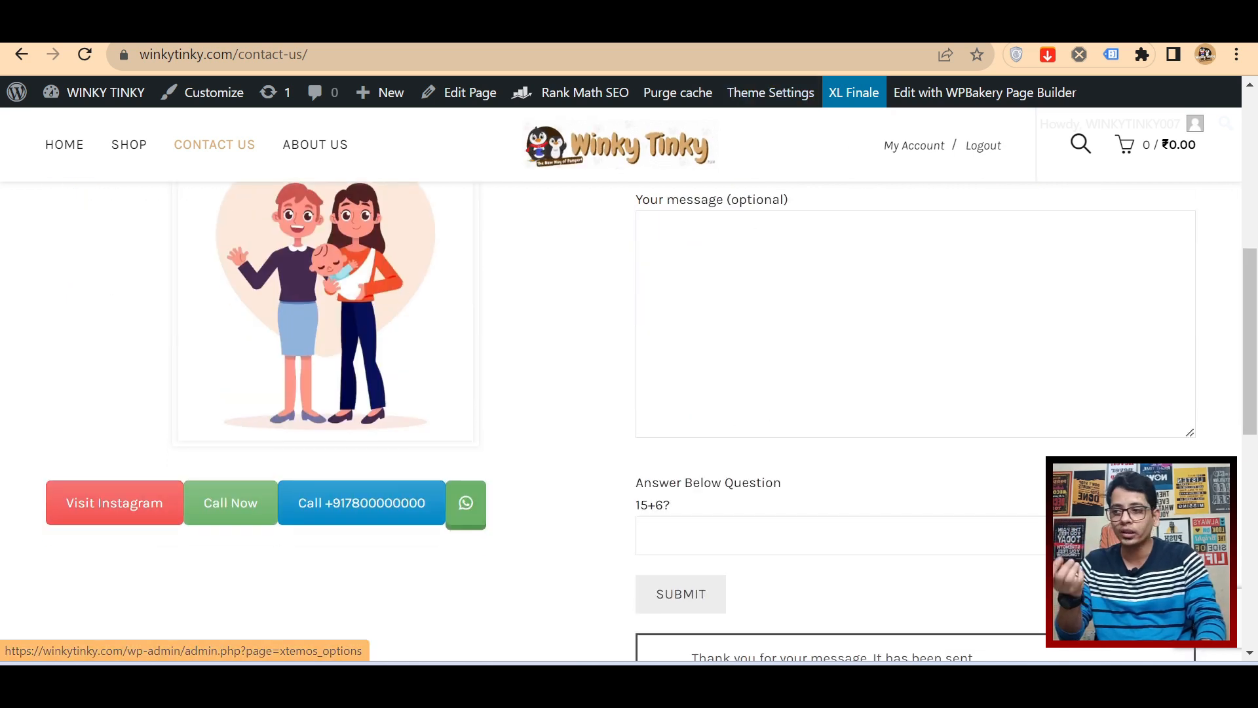
pyautogui.scroll(3, 651, 413)
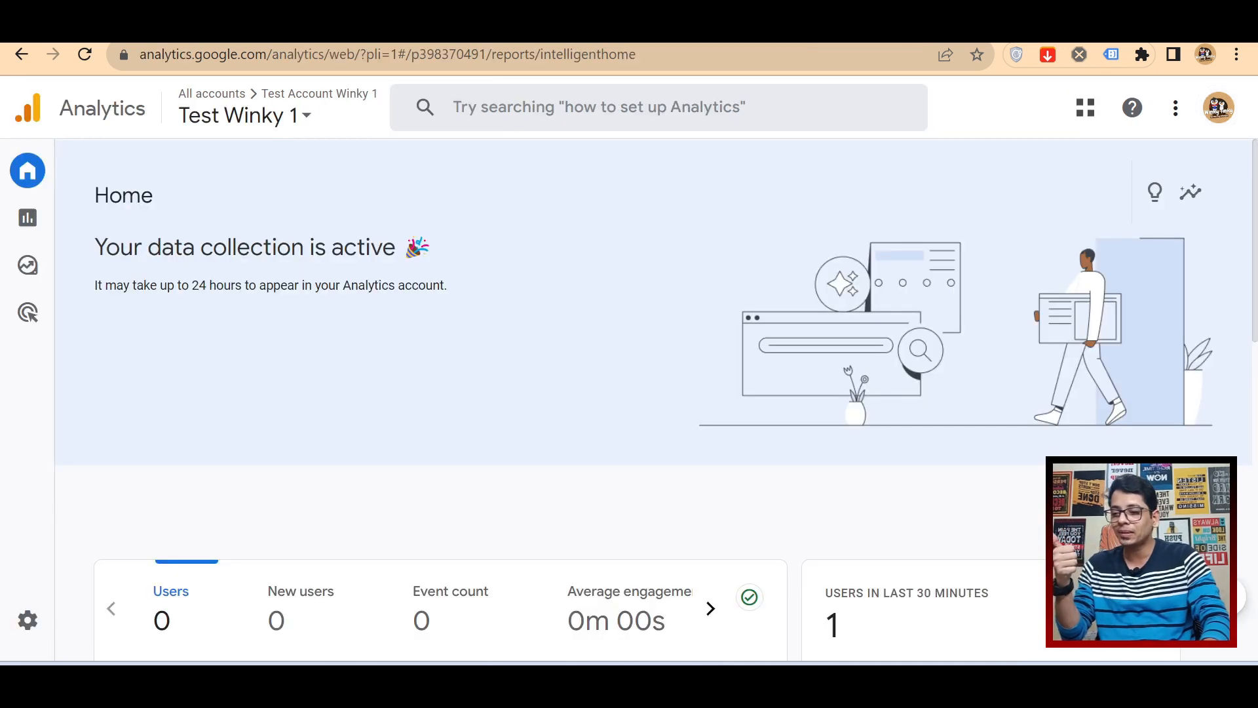
# Step: Switch to Google Analytics and open the Events settings of the Test Winky 1 property from the admin home
pyautogui.scroll(-5, 444, 398)
pyautogui.scroll(-4, 446, 400)
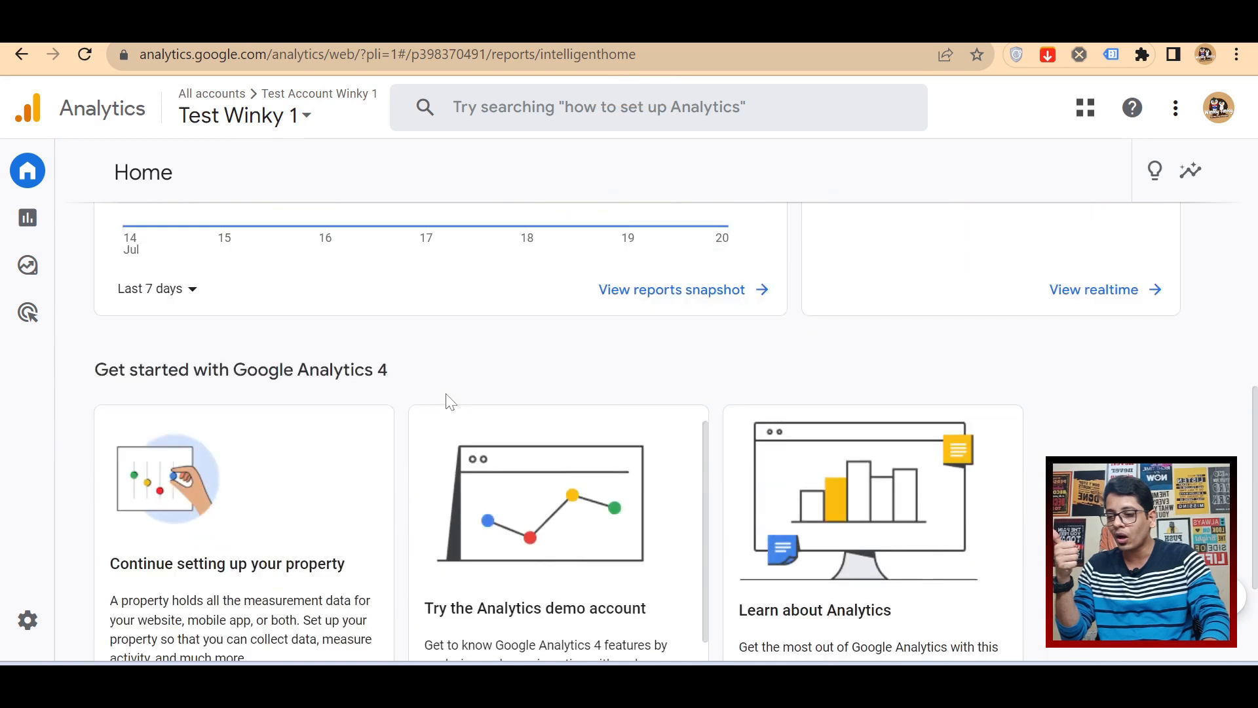
pyautogui.scroll(8, 443, 397)
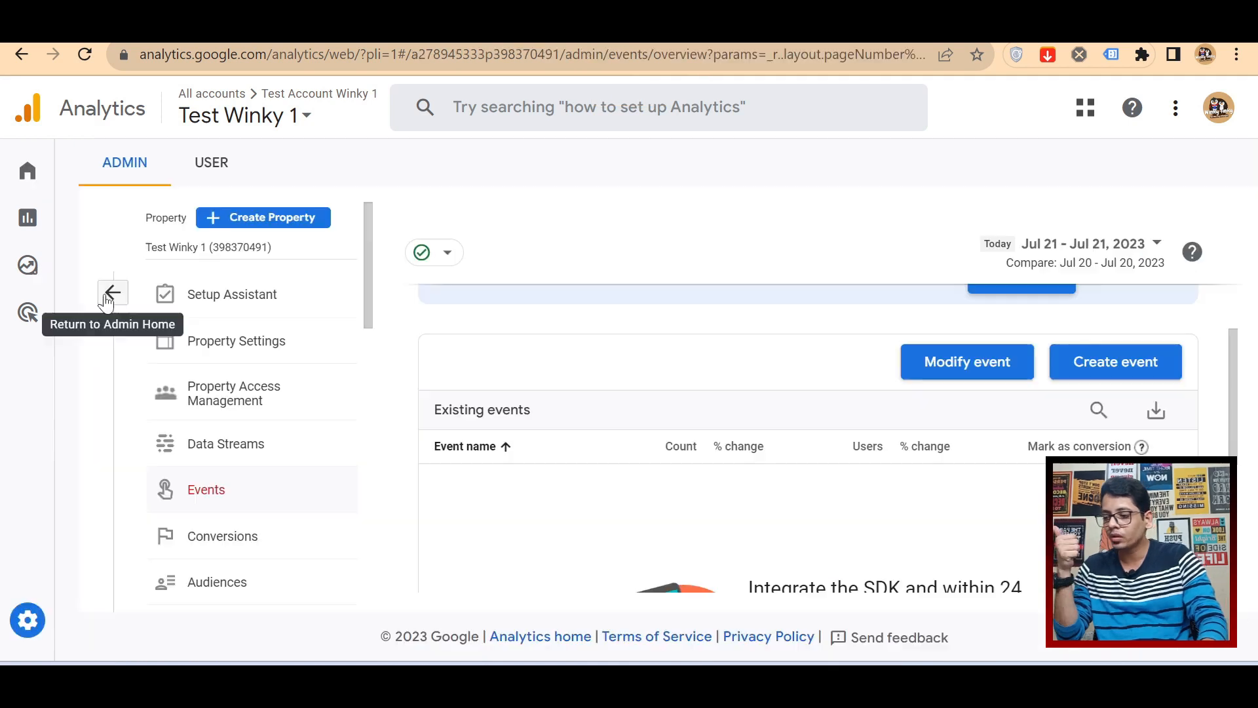
pyautogui.moveTo(20, 616)
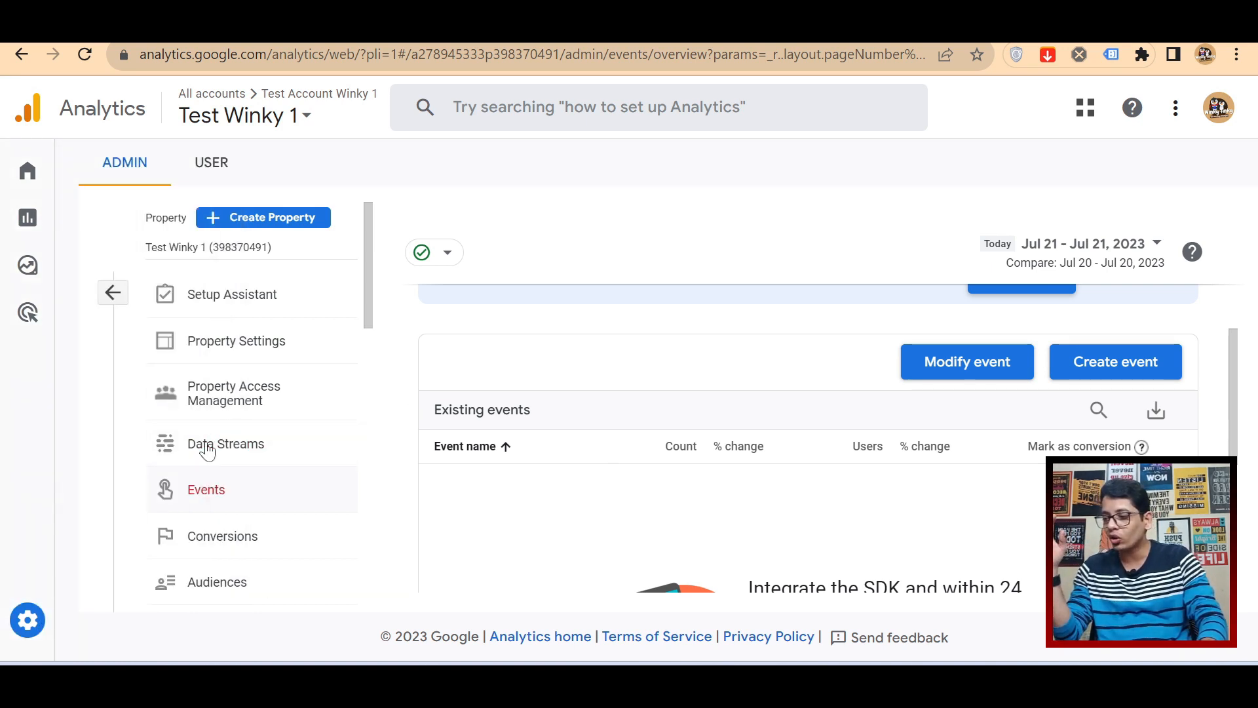
pyautogui.click(117, 292)
pyautogui.scroll(-2, 630, 433)
pyautogui.scroll(2, 630, 433)
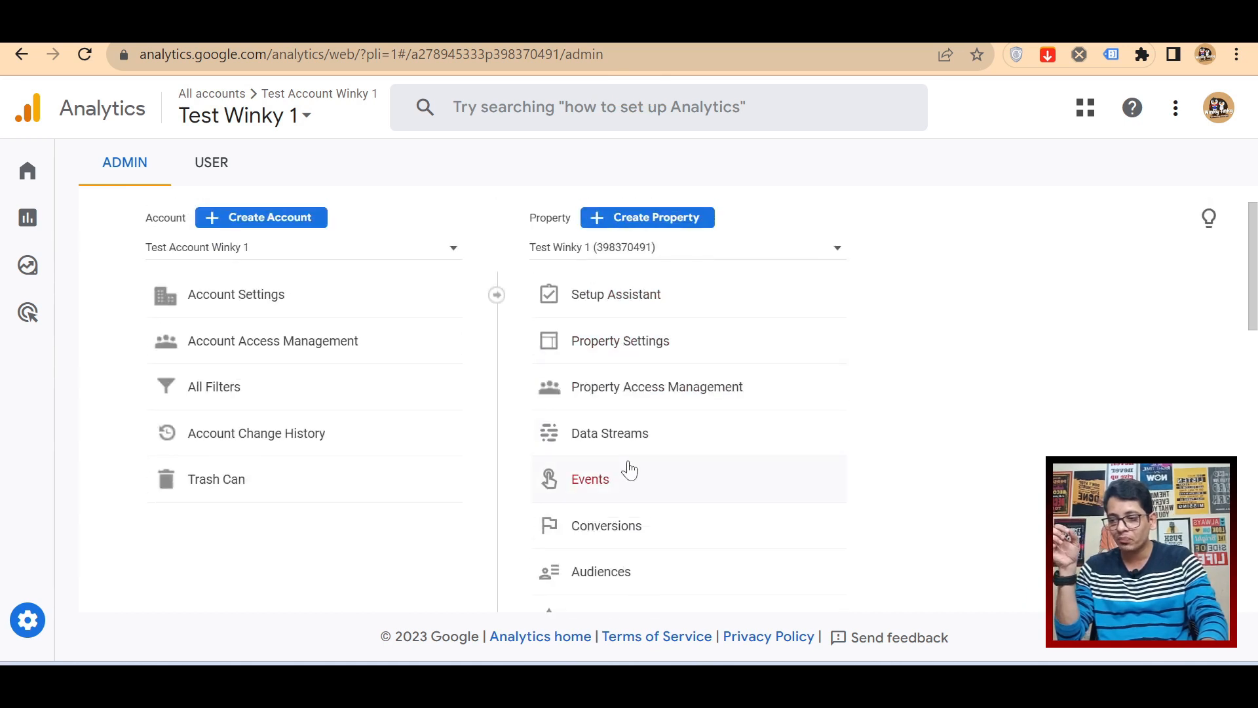
pyautogui.scroll(-2, 630, 465)
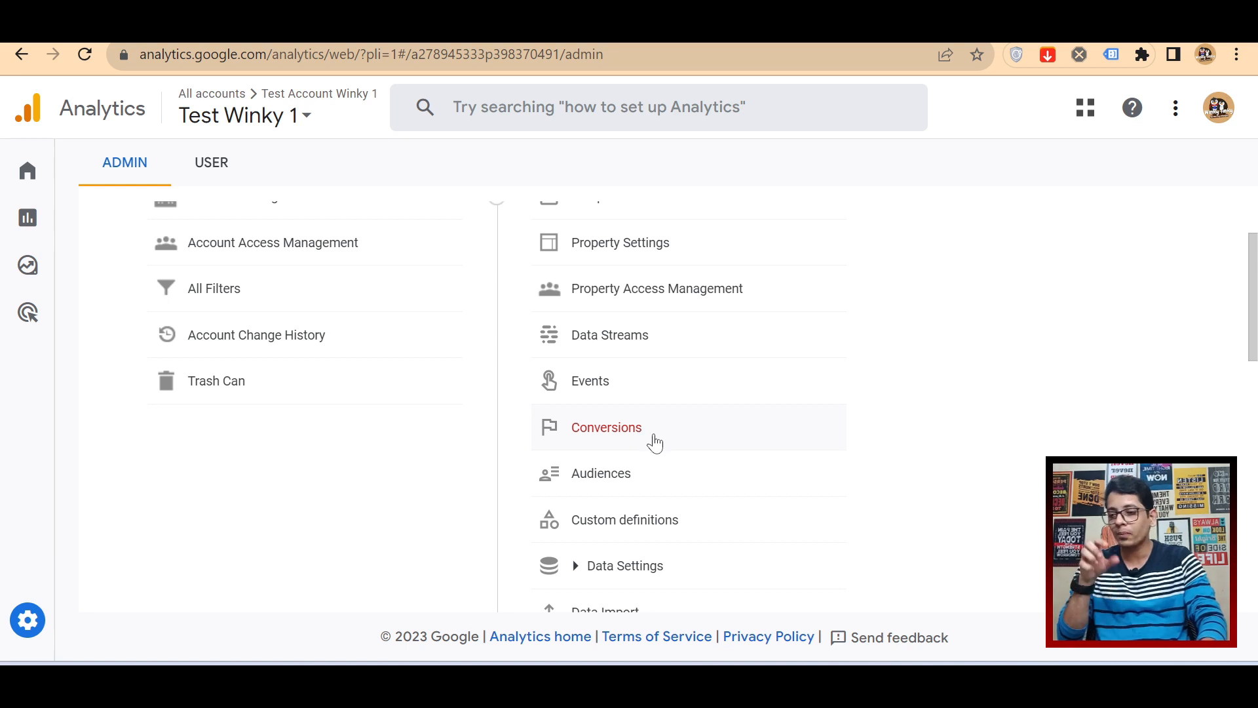
pyautogui.click(615, 380)
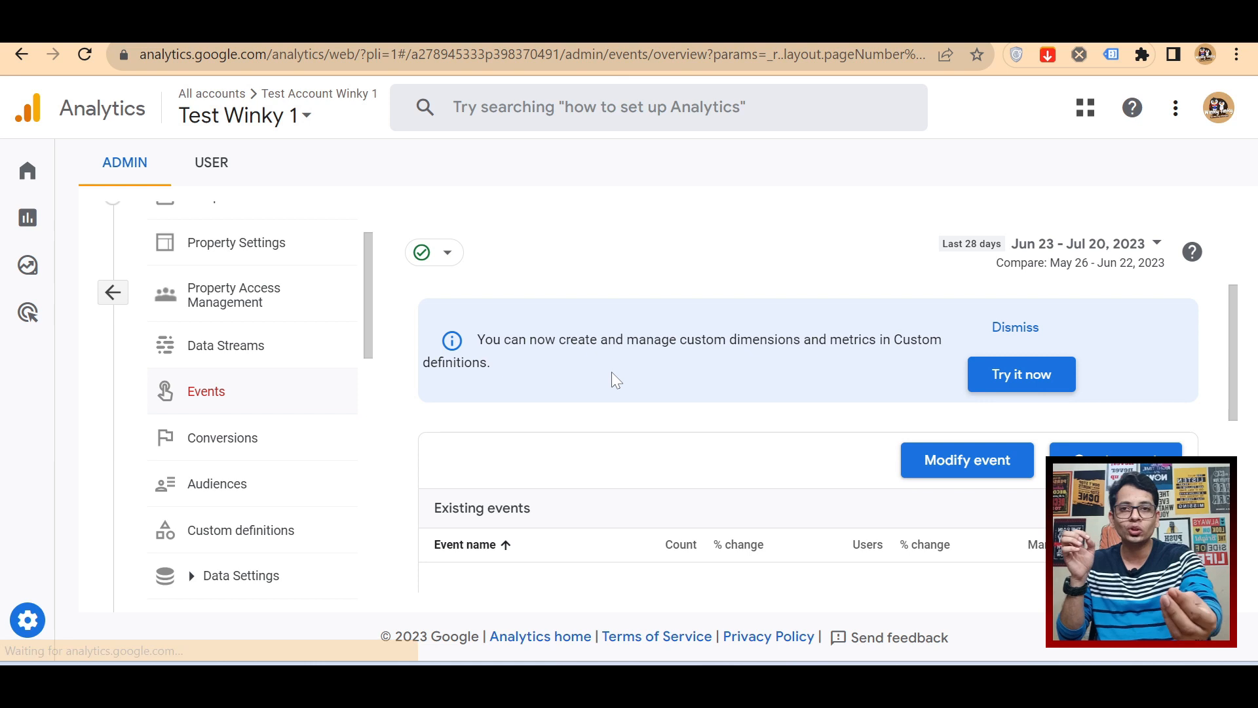
# Step: Set the Events date range to Today and check the existing events list
pyautogui.scroll(-2, 1000, 430)
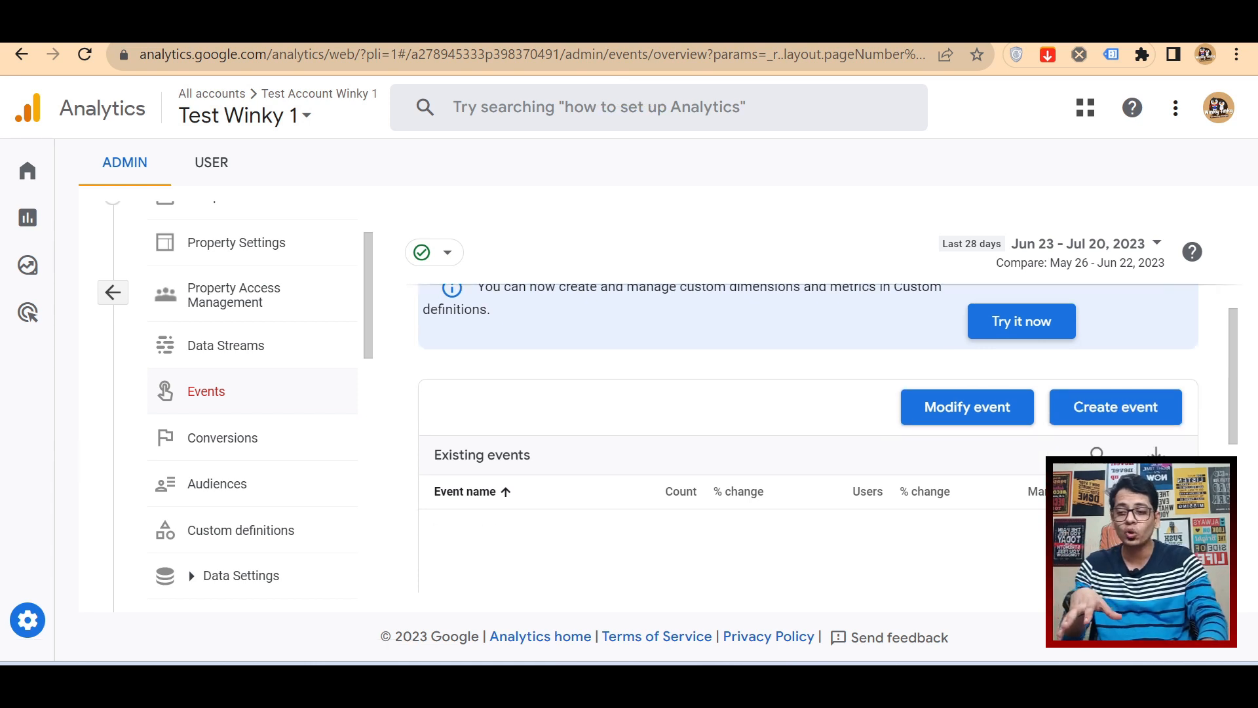
pyautogui.click(1069, 259)
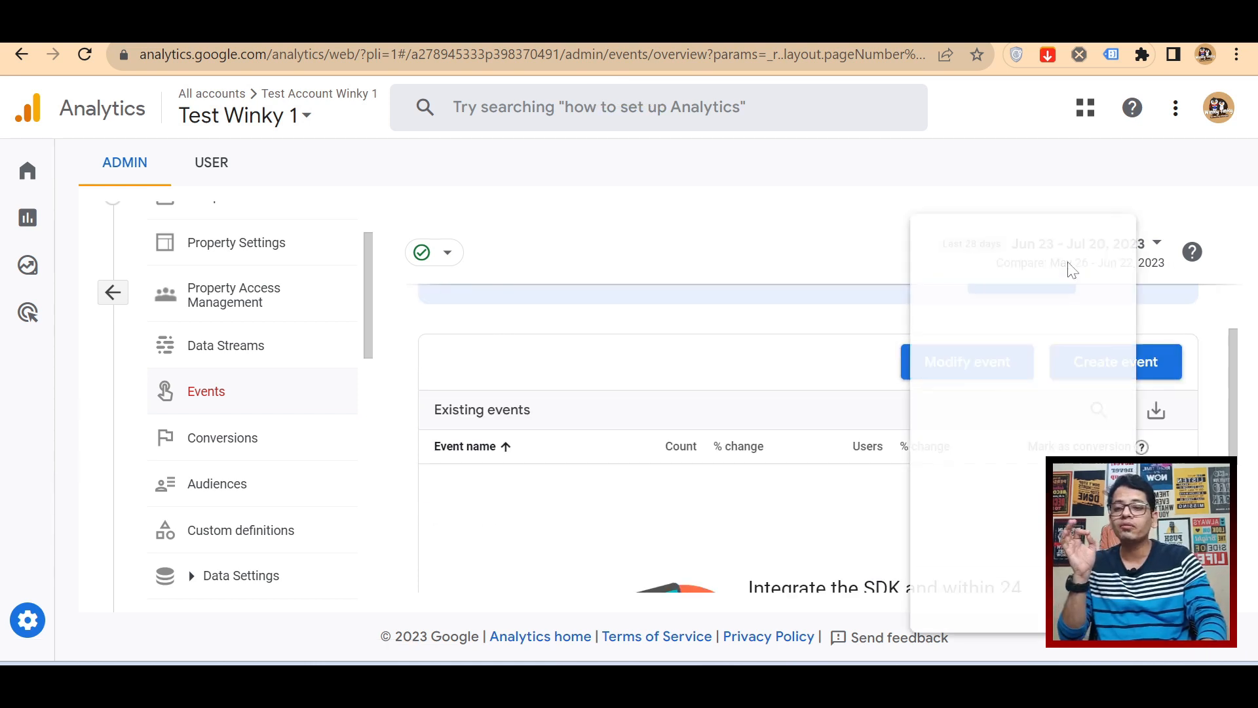
pyautogui.click(983, 302)
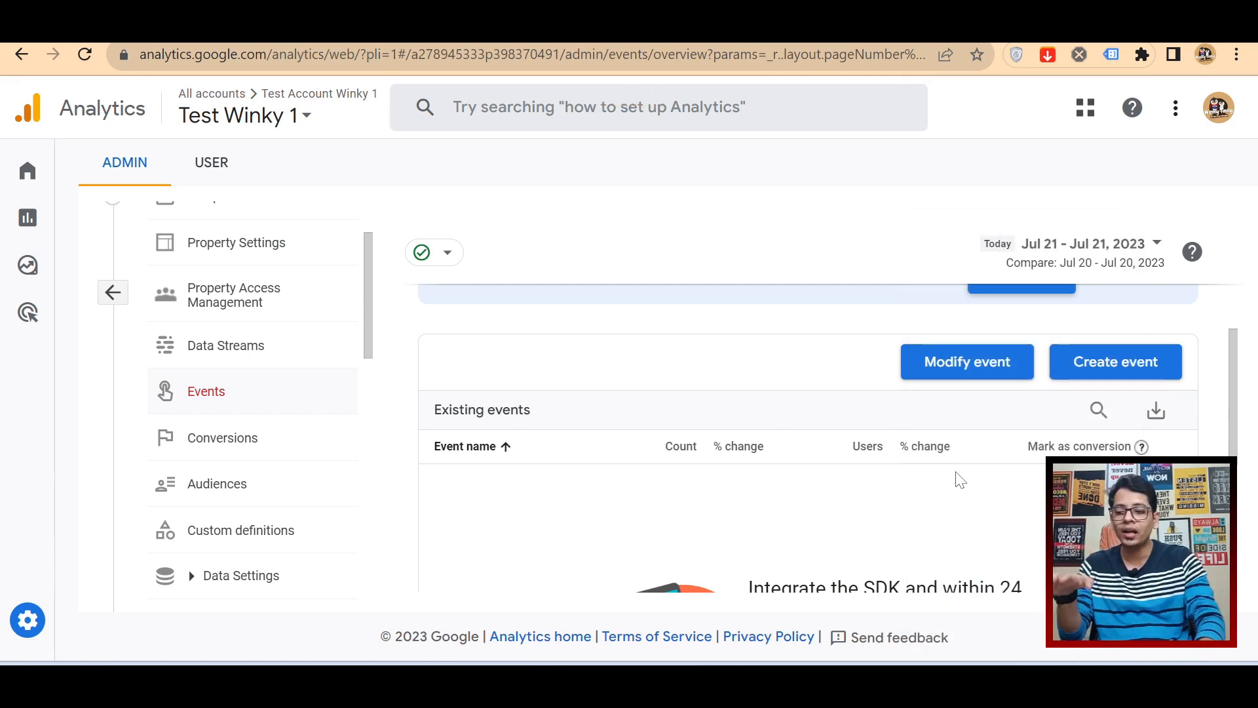
pyautogui.scroll(-3, 961, 477)
pyautogui.scroll(3, 961, 481)
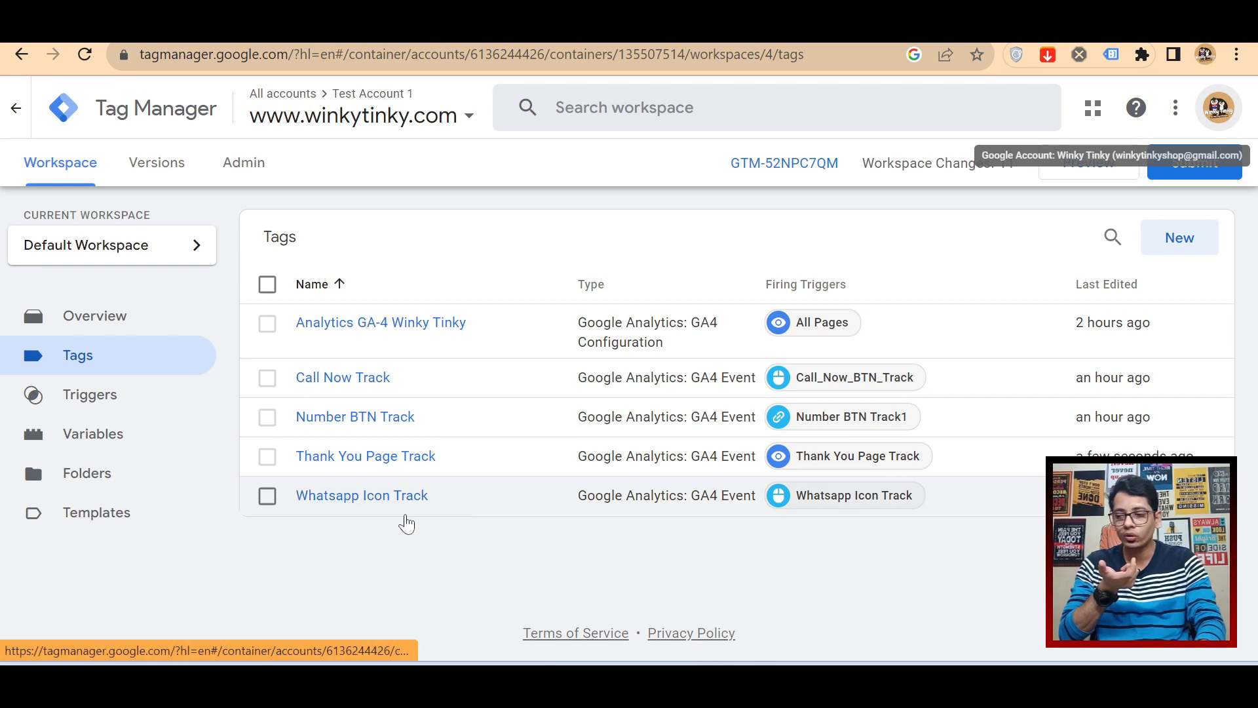
# Step: In Google Tag Manager, open the Thank You Page Track tag and copy its event name
pyautogui.click(354, 458)
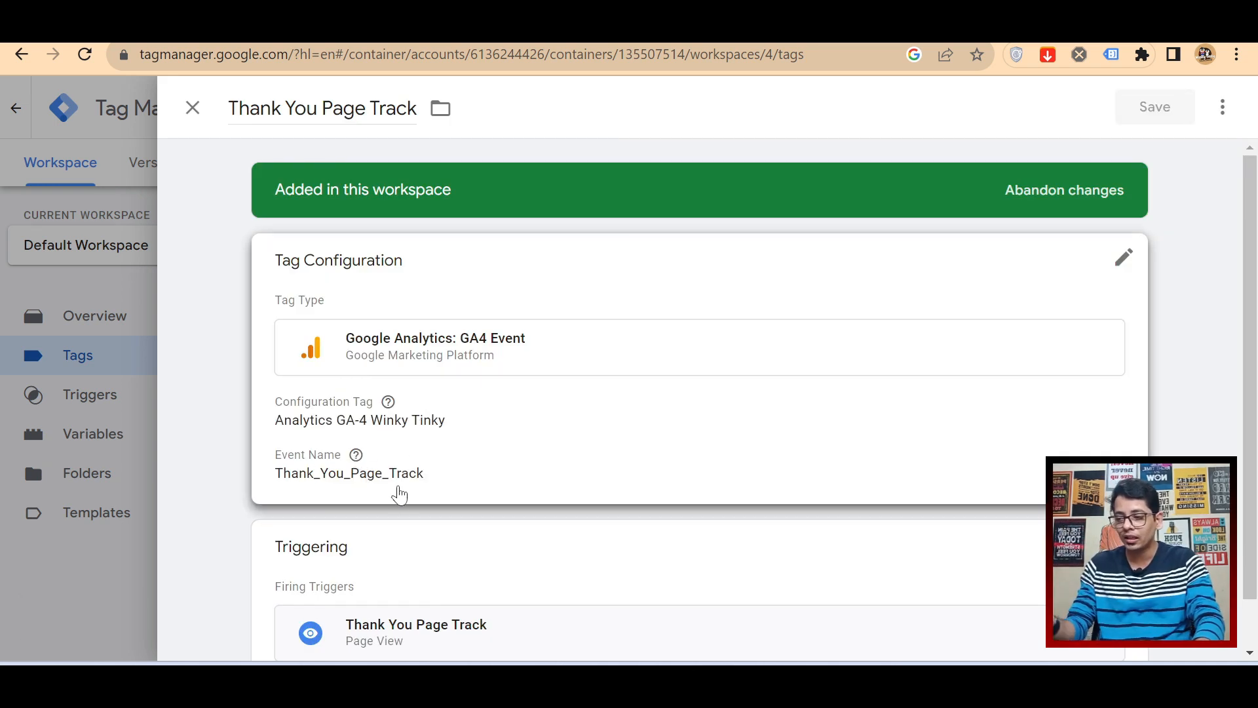
pyautogui.click(308, 486)
pyautogui.moveTo(433, 535); pyautogui.dragTo(261, 542)
pyautogui.hotkey('ctrl', 'c')
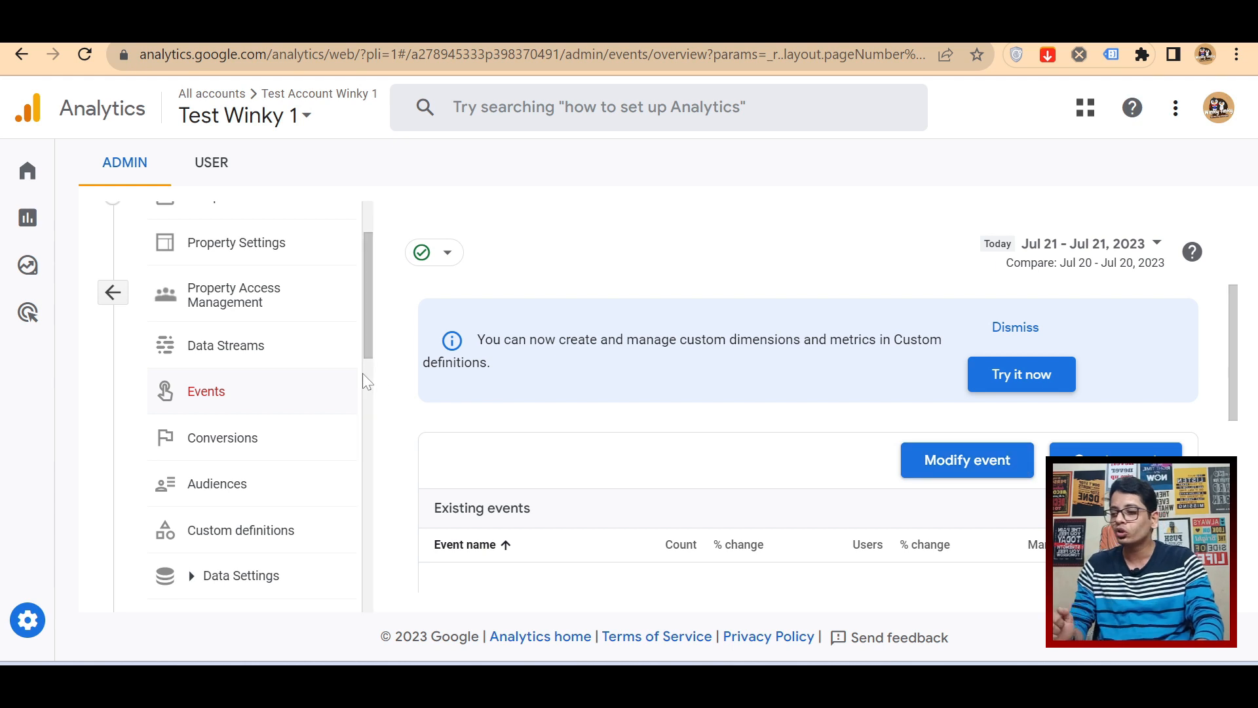
# Step: In Google Analytics, create a new conversion event named Thank_You_Page_Track for the property and save it
pyautogui.click(265, 440)
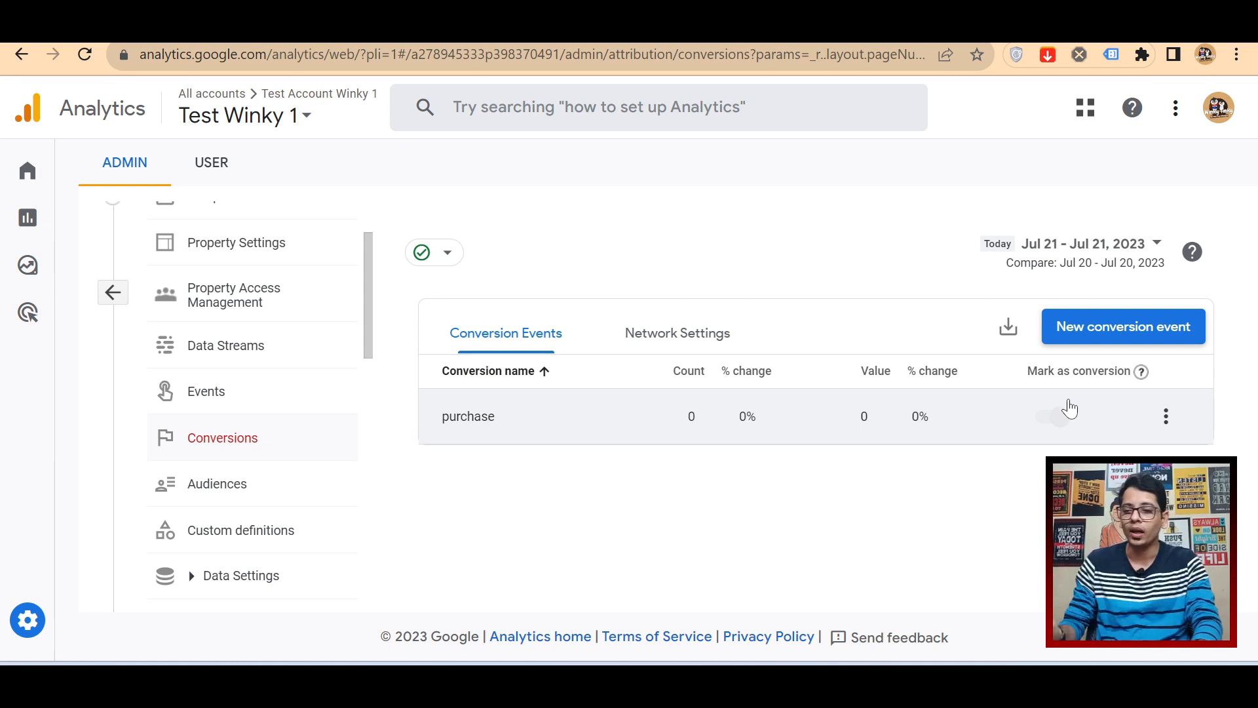
pyautogui.click(1112, 326)
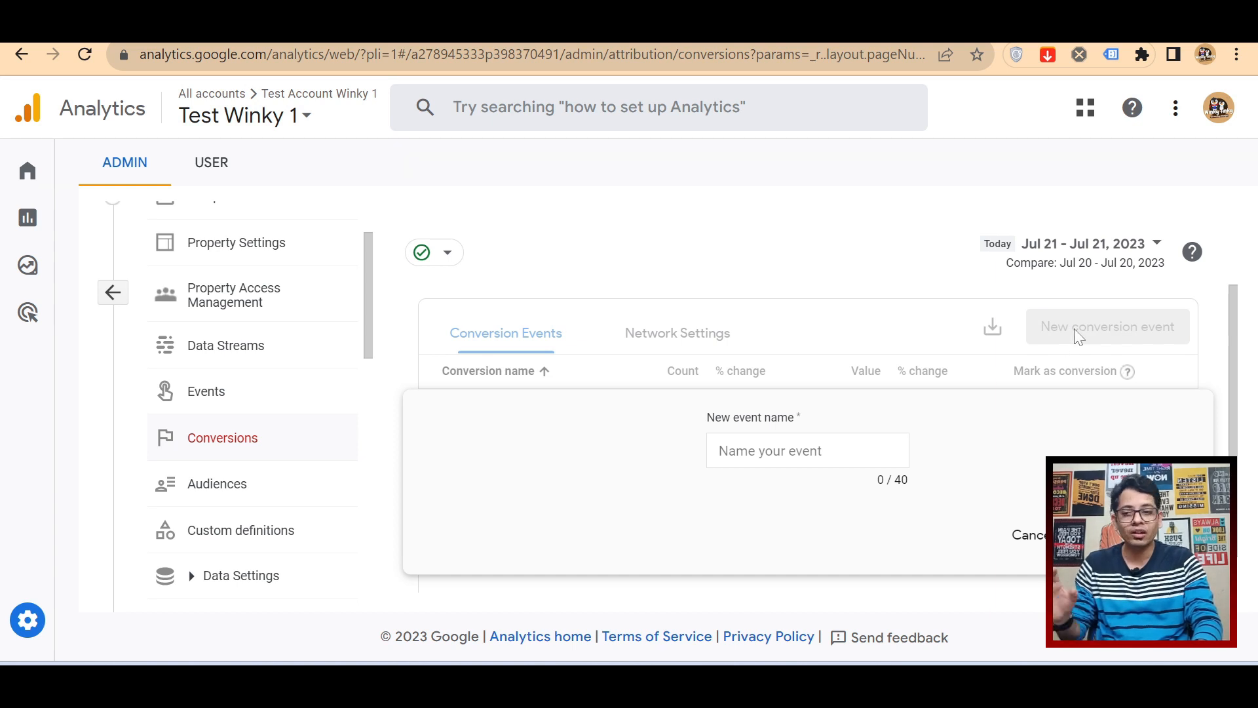
pyautogui.click(783, 454)
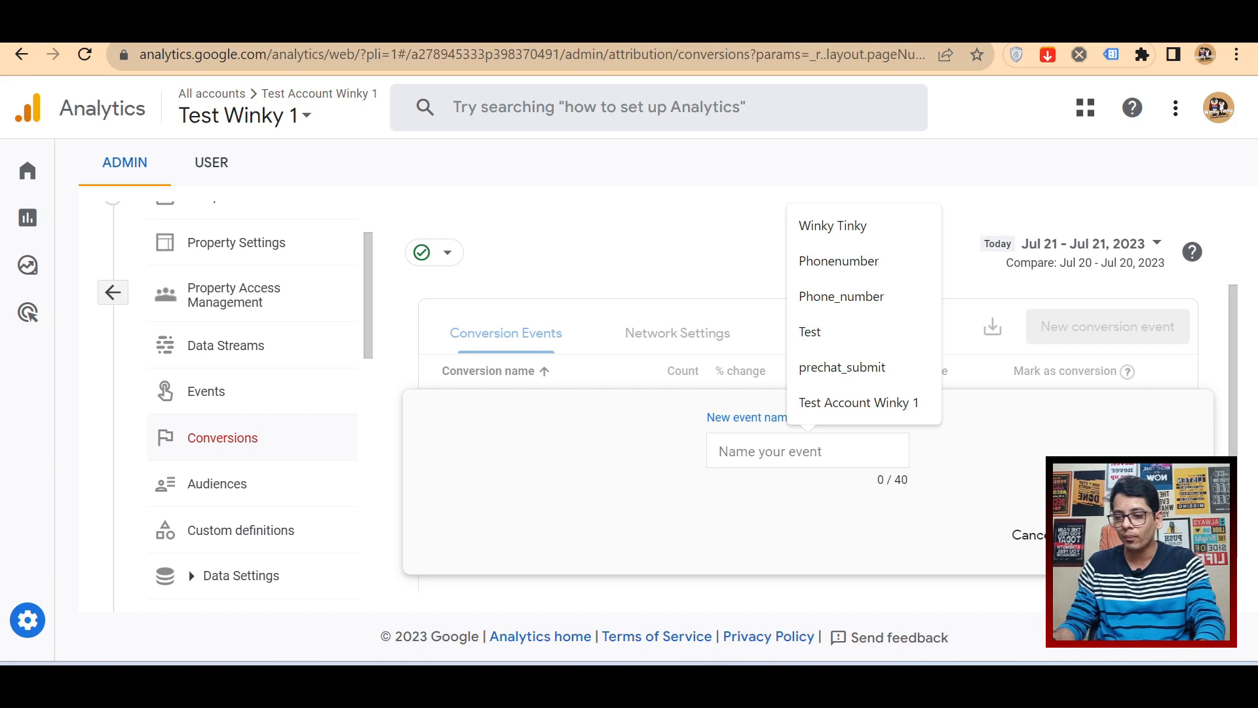
pyautogui.hotkey('ctrl', 'v')
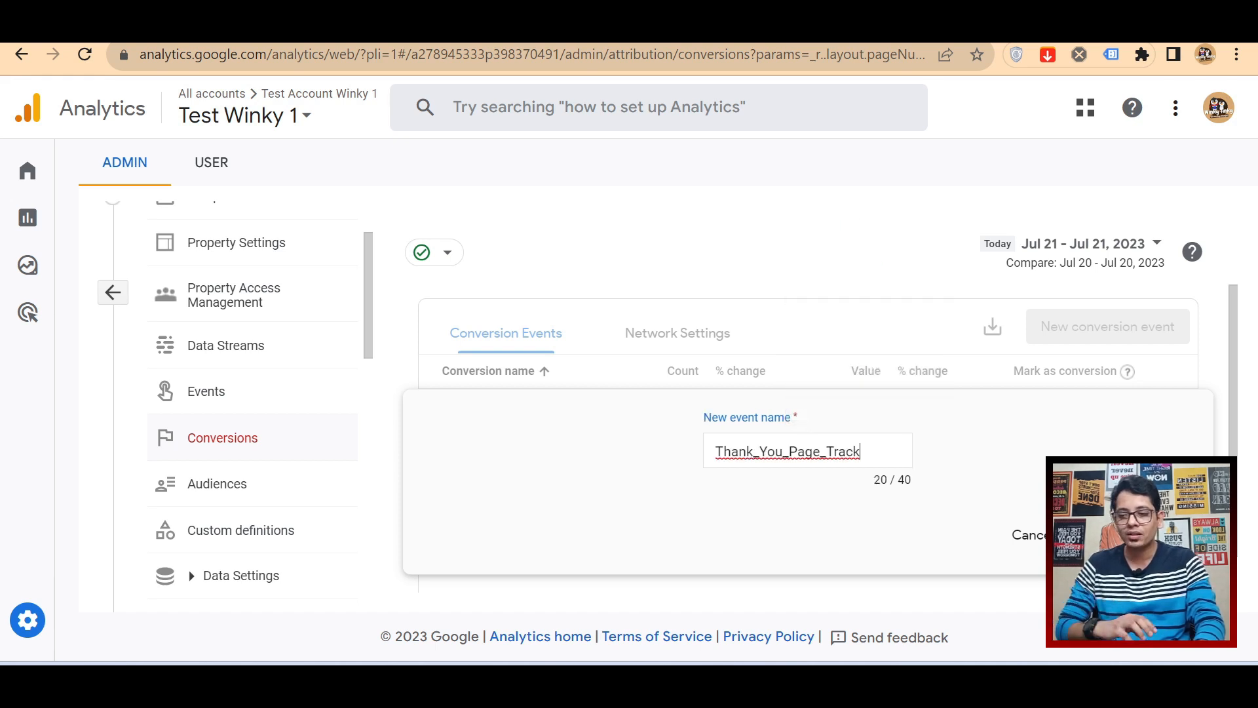
pyautogui.moveTo(760, 452); pyautogui.dragTo(754, 452)
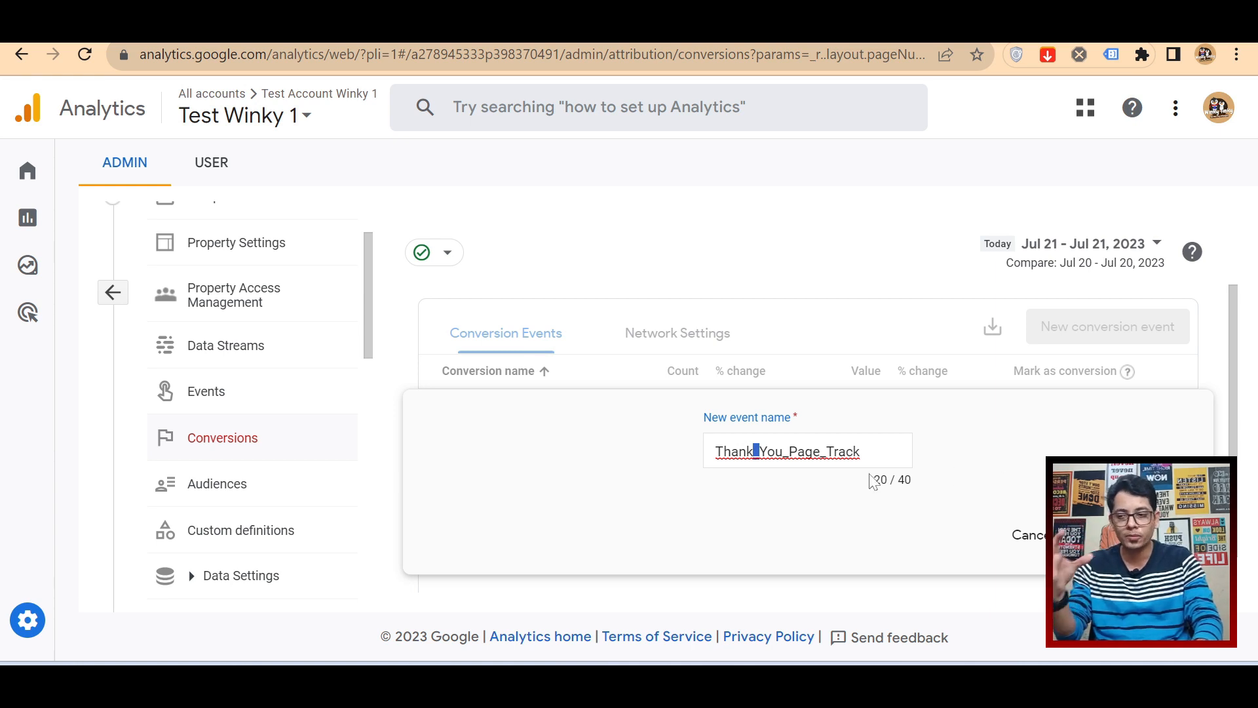
pyautogui.click(863, 452)
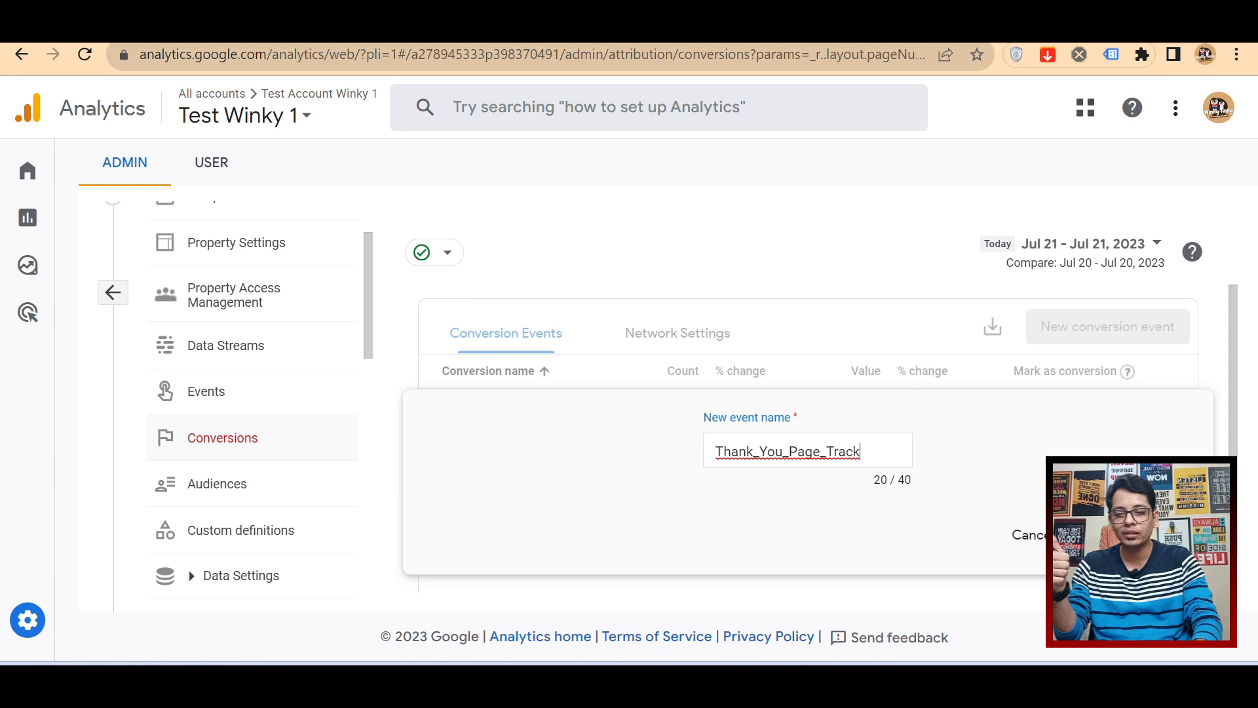
pyautogui.click(1085, 534)
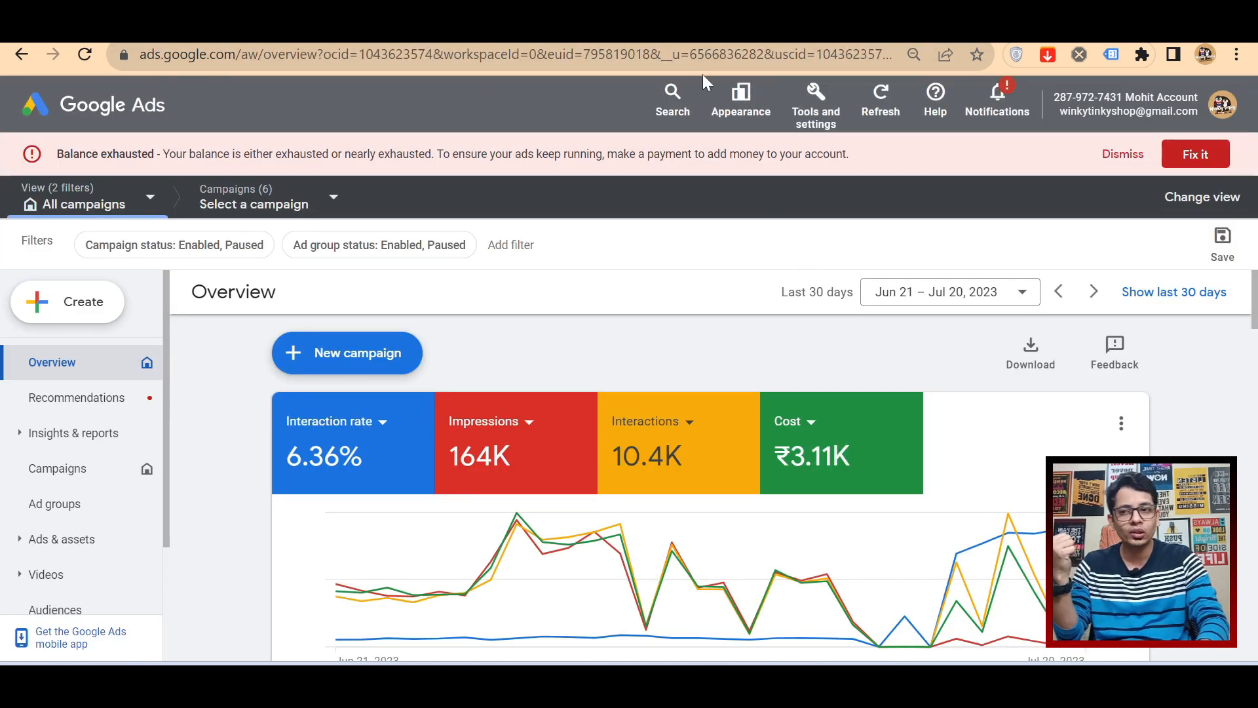
# Step: In Google Ads, open the linked accounts details for Google Analytics (GA4) & Firebase
pyautogui.click(831, 109)
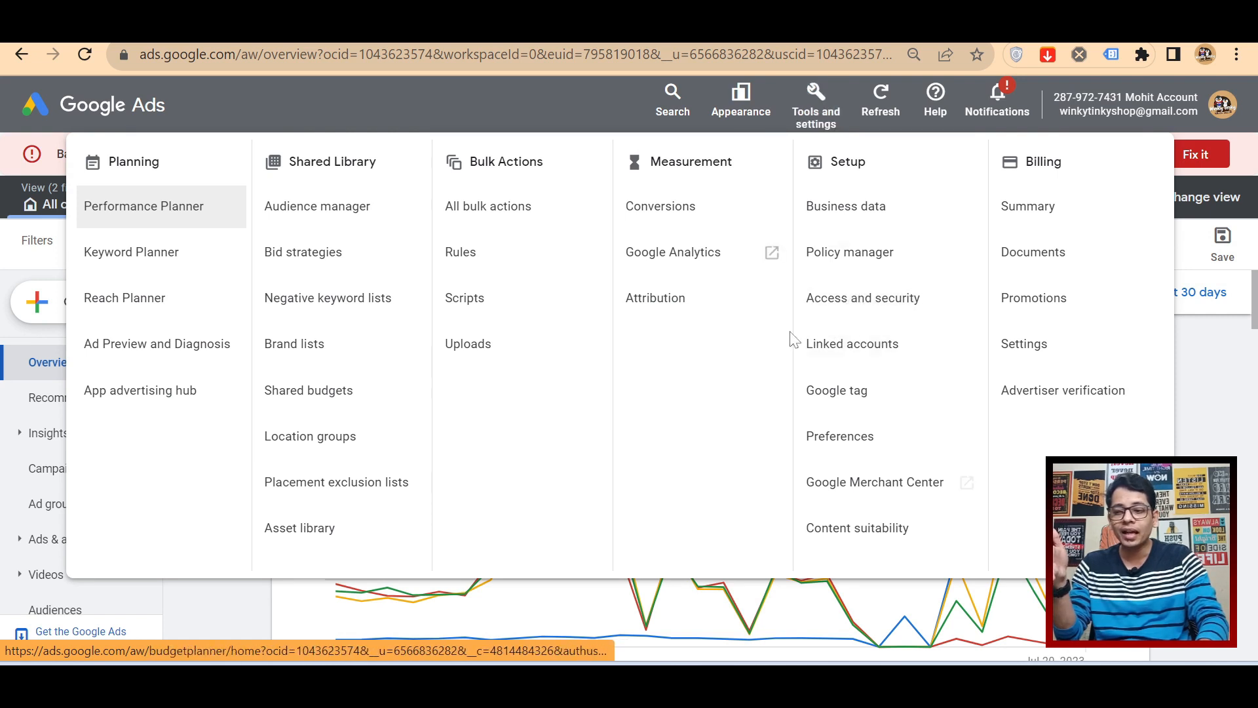
pyautogui.click(848, 356)
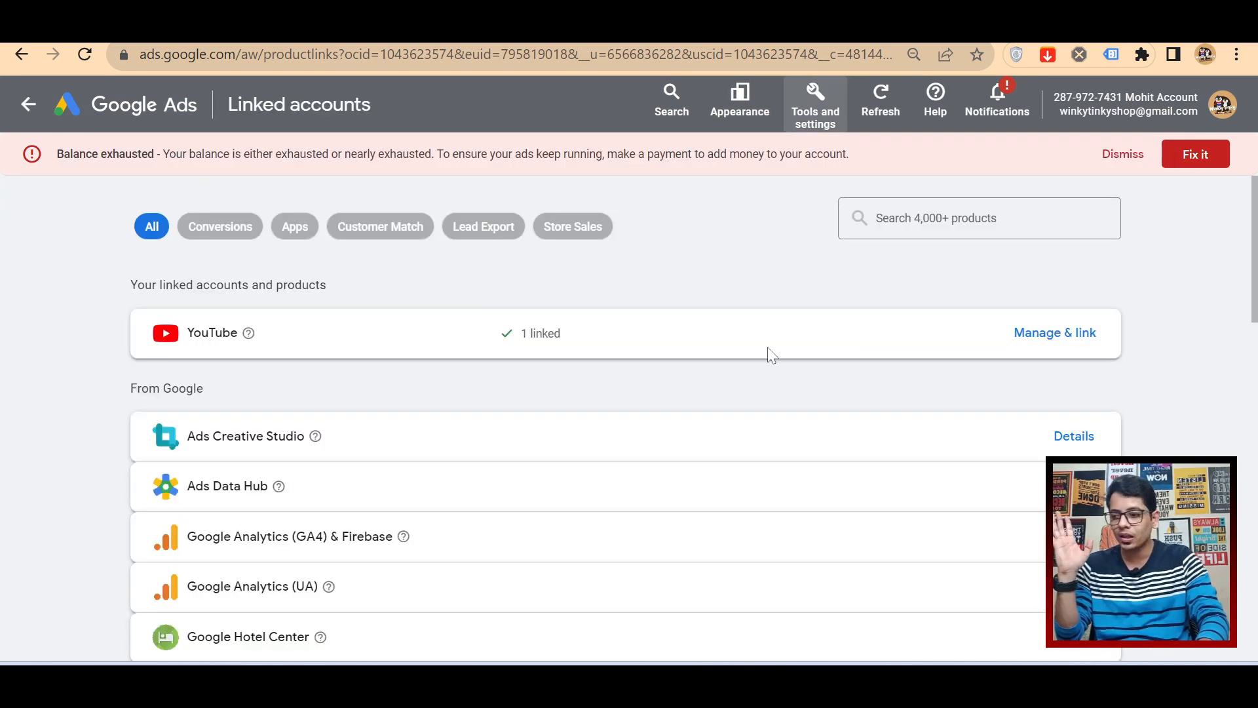
pyautogui.scroll(-2, 771, 348)
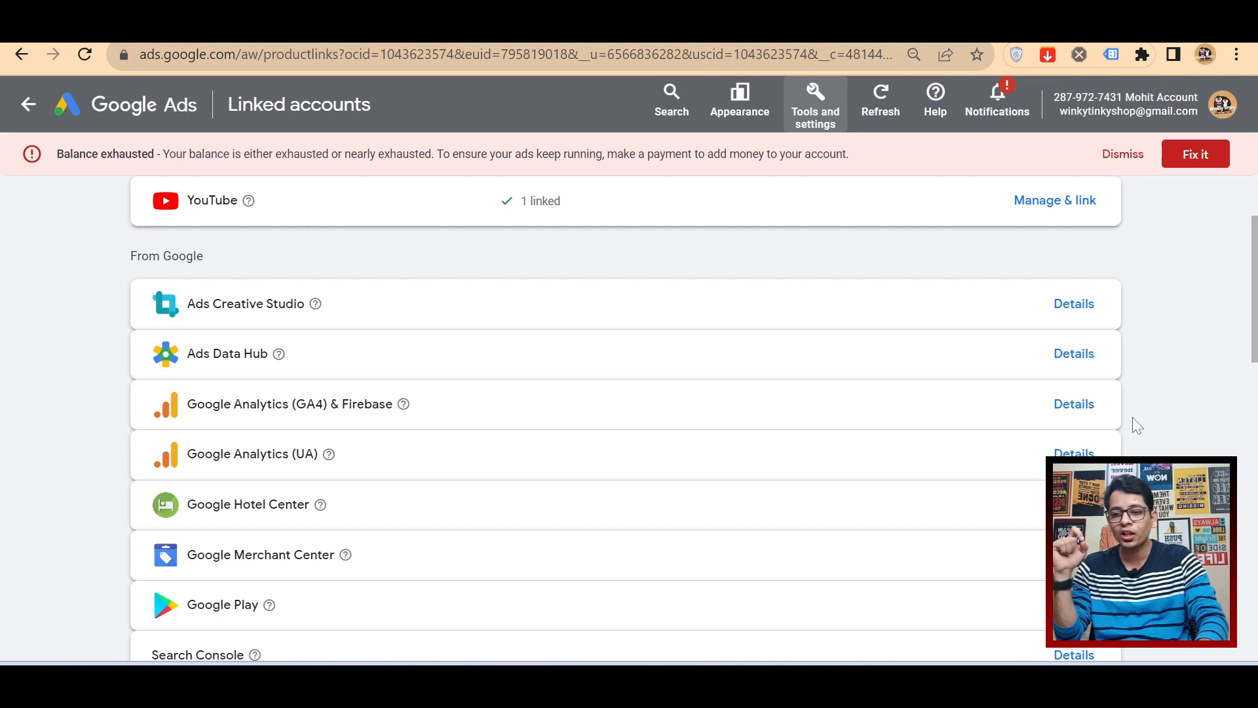
pyautogui.click(1065, 406)
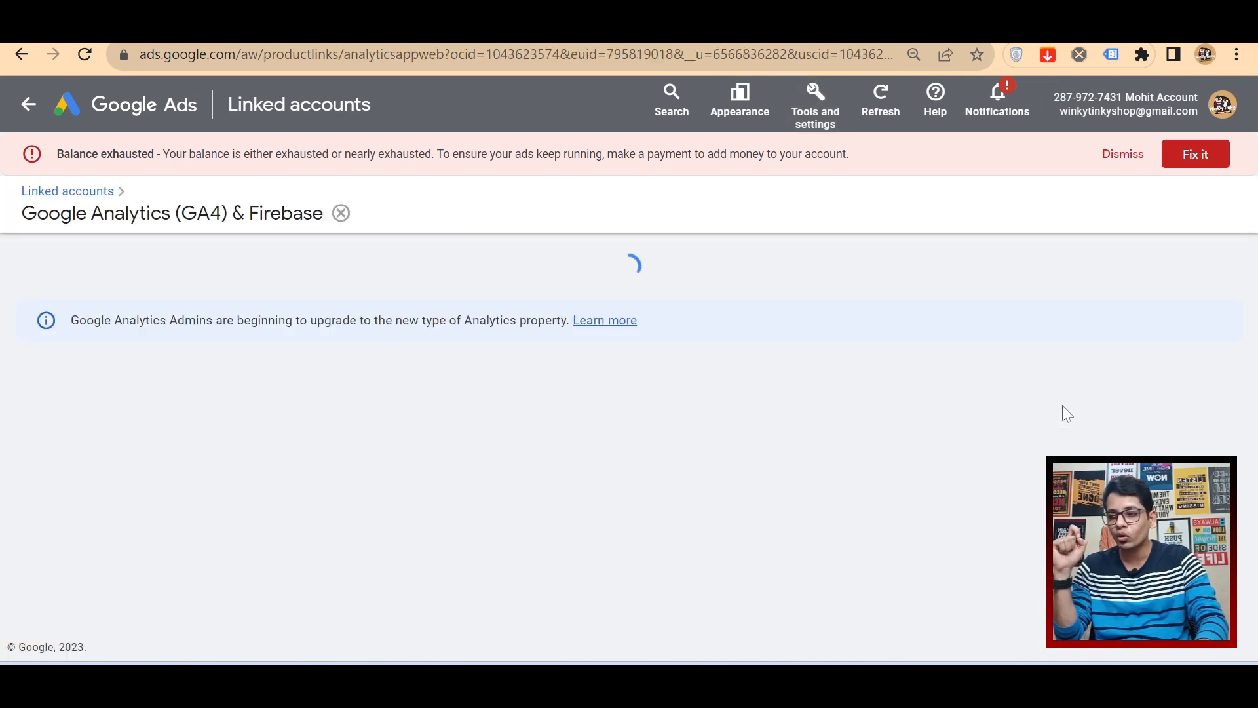
pyautogui.scroll(-2, 1063, 410)
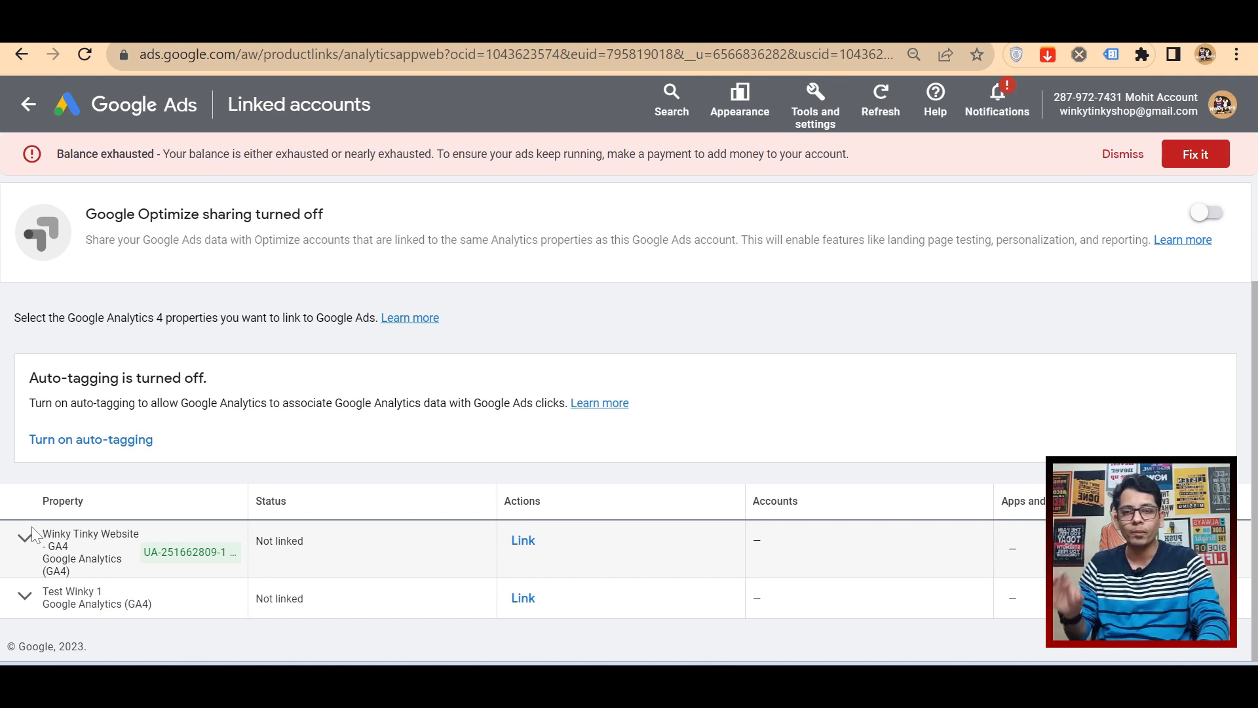
# Step: Link the Test Winky 1 GA4 property to Google Ads with import of Google Analytics audiences enabled
pyautogui.click(25, 597)
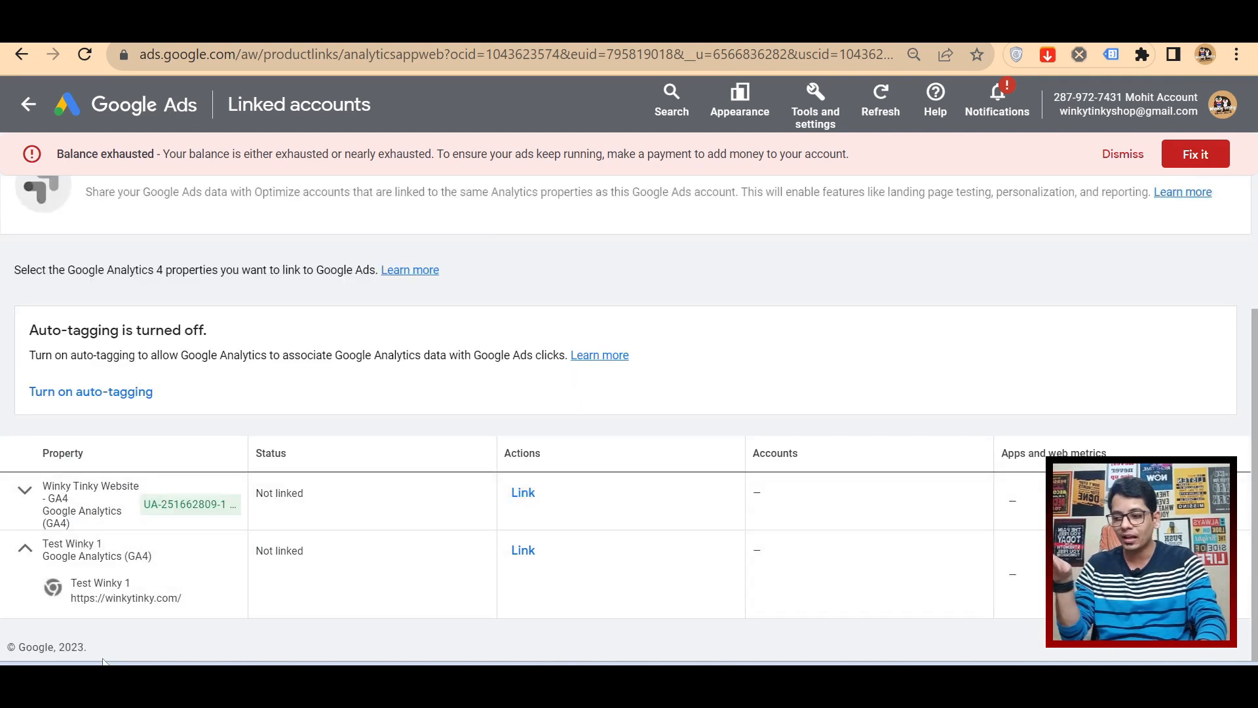
pyautogui.moveTo(257, 552); pyautogui.dragTo(362, 559)
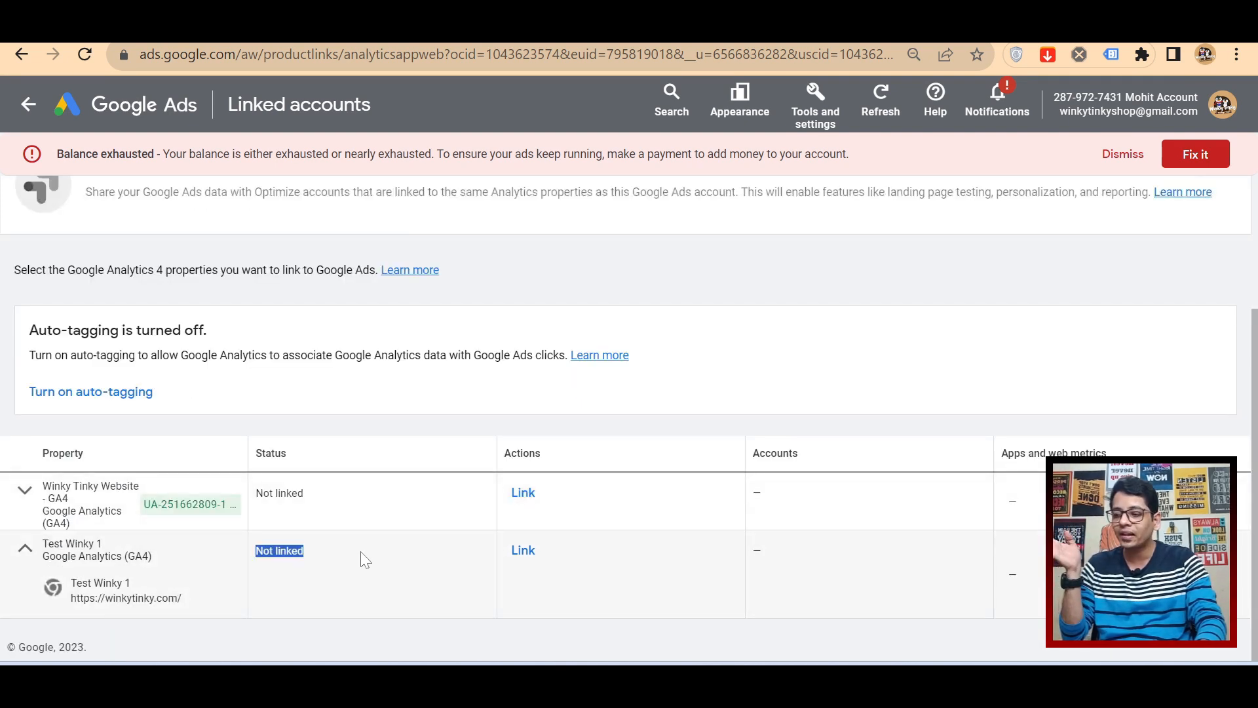
pyautogui.click(523, 554)
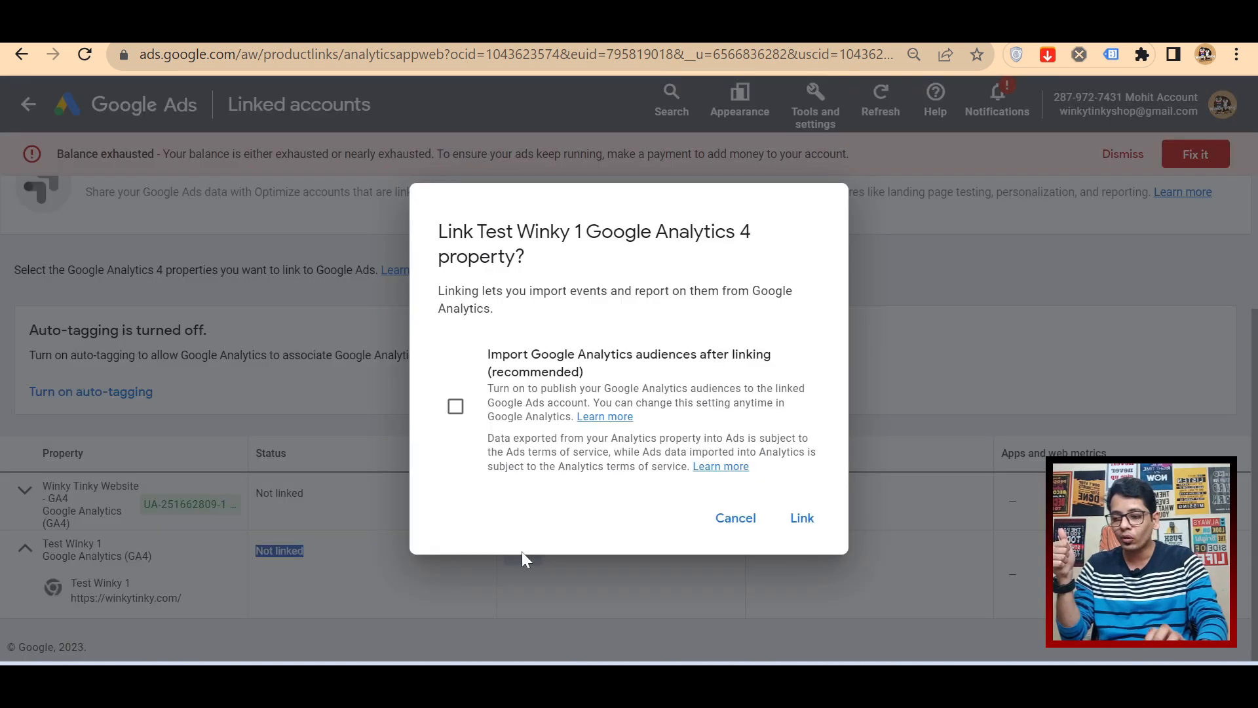
pyautogui.click(457, 408)
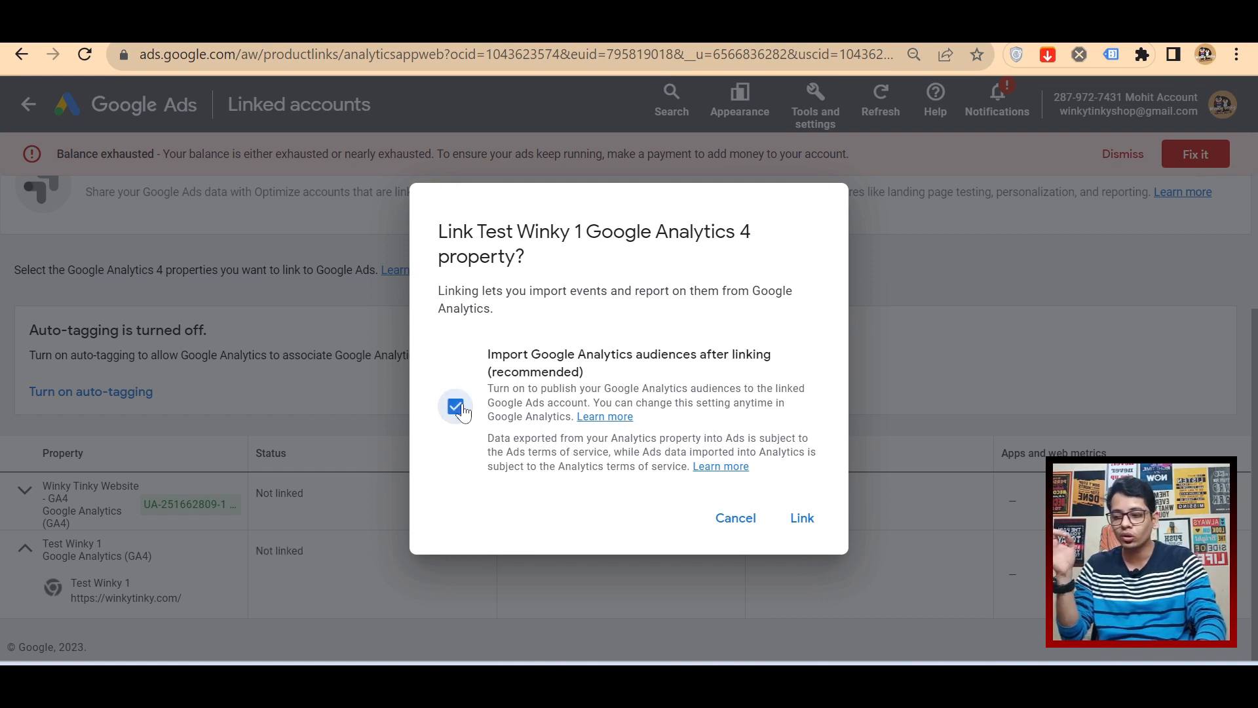
pyautogui.click(810, 524)
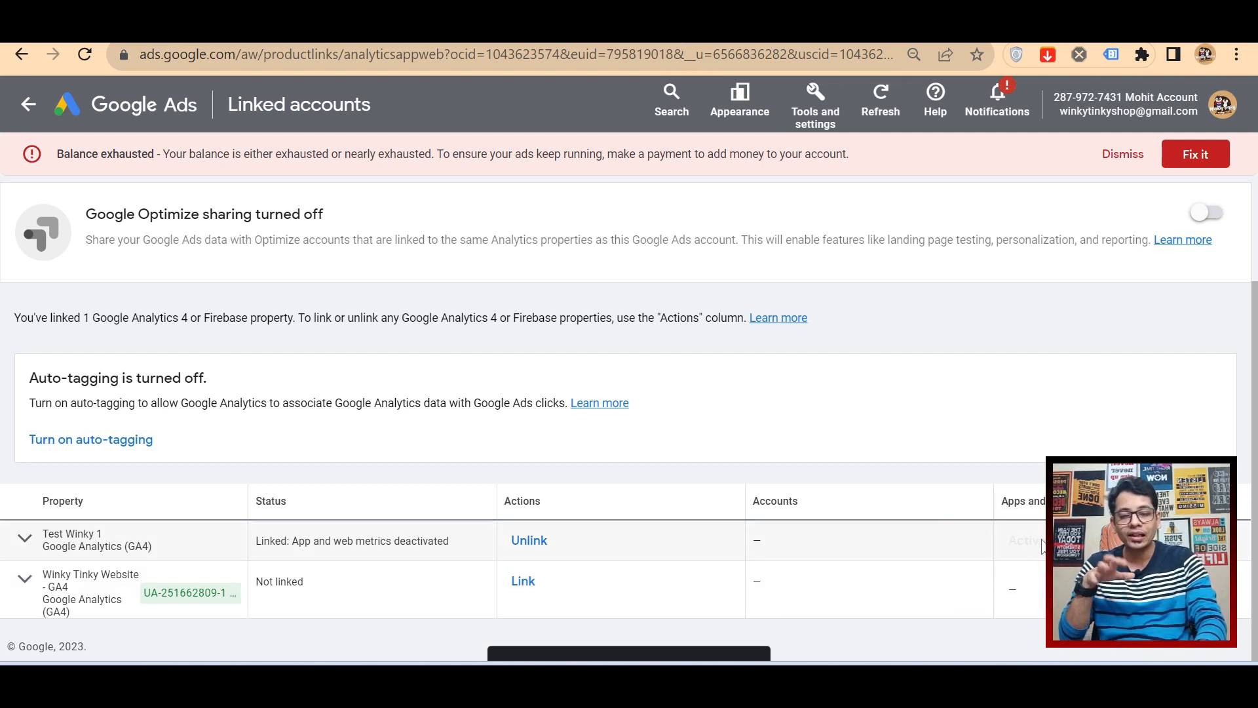
pyautogui.moveTo(1033, 548)
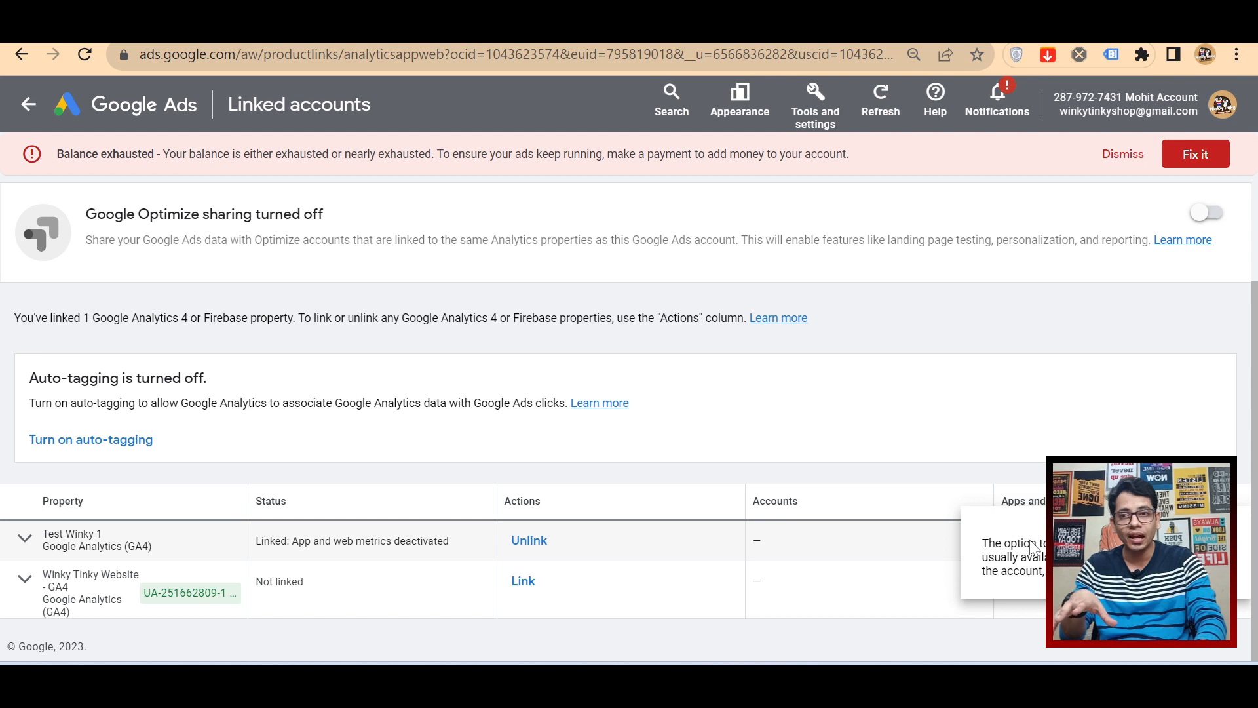
# Step: Turn on Google Optimize sharing and activate app and web metrics for the linked Test Winky 1 property
pyautogui.click(884, 98)
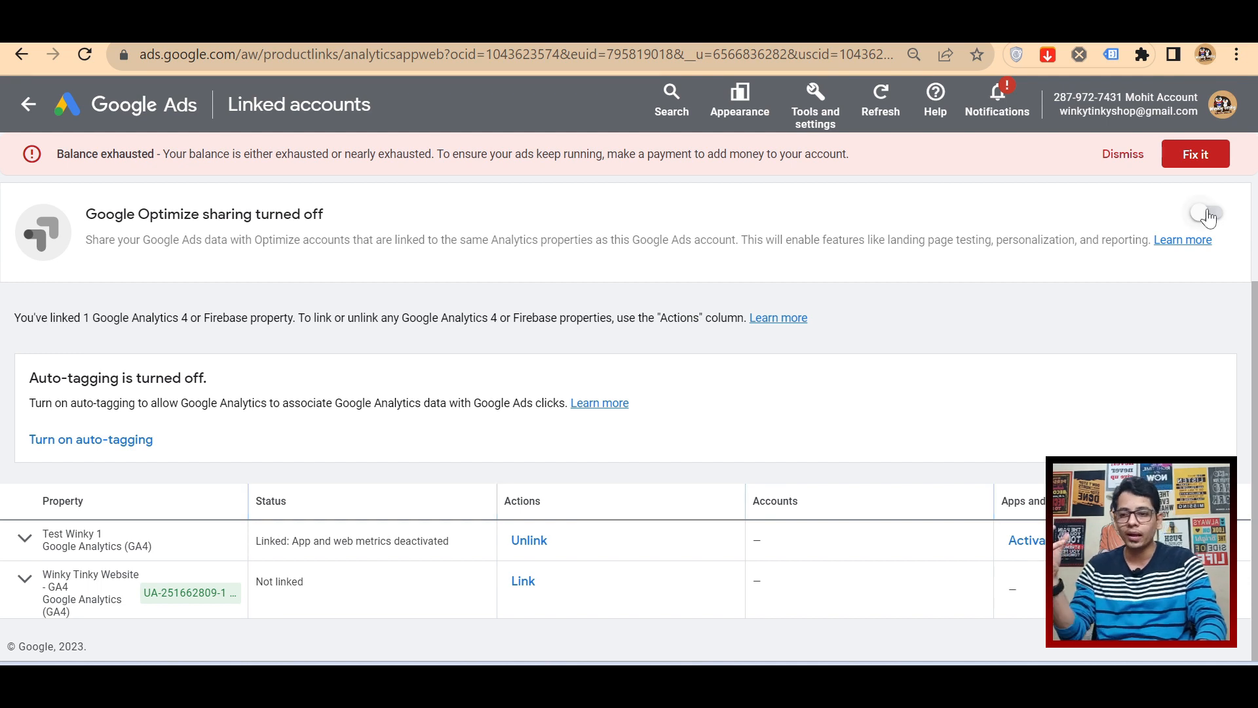
pyautogui.moveTo(86, 215); pyautogui.dragTo(324, 215)
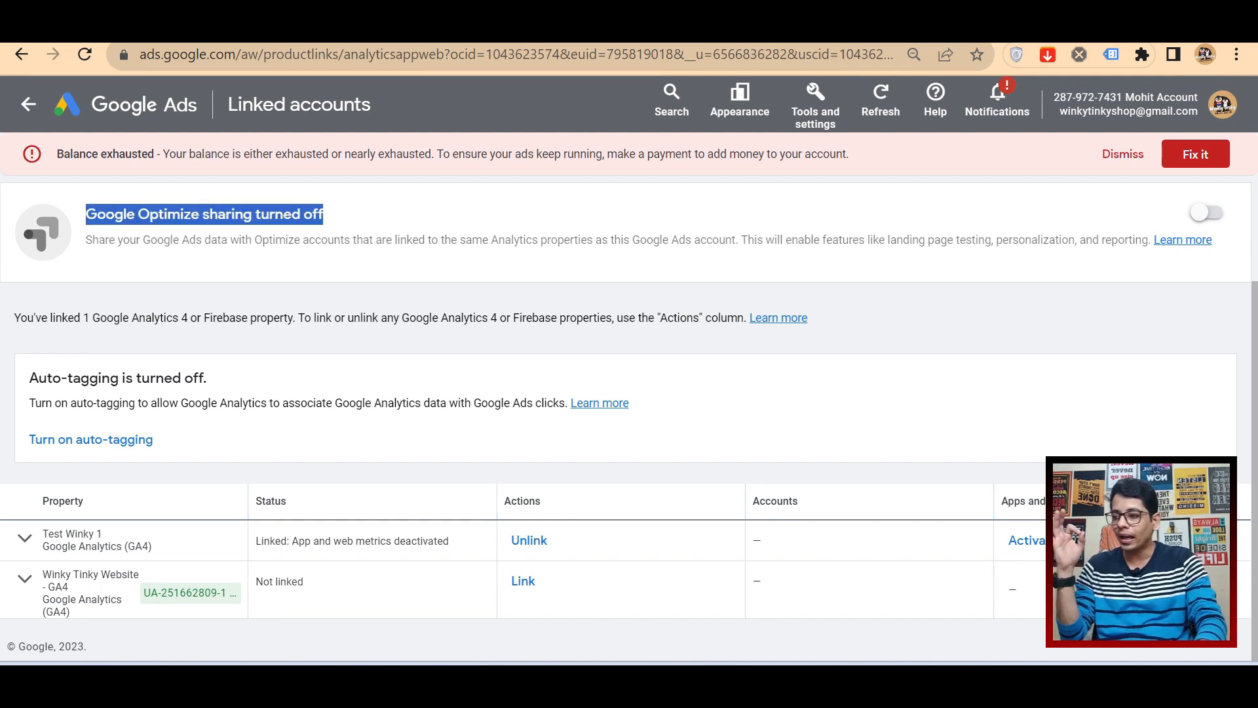
pyautogui.click(140, 249)
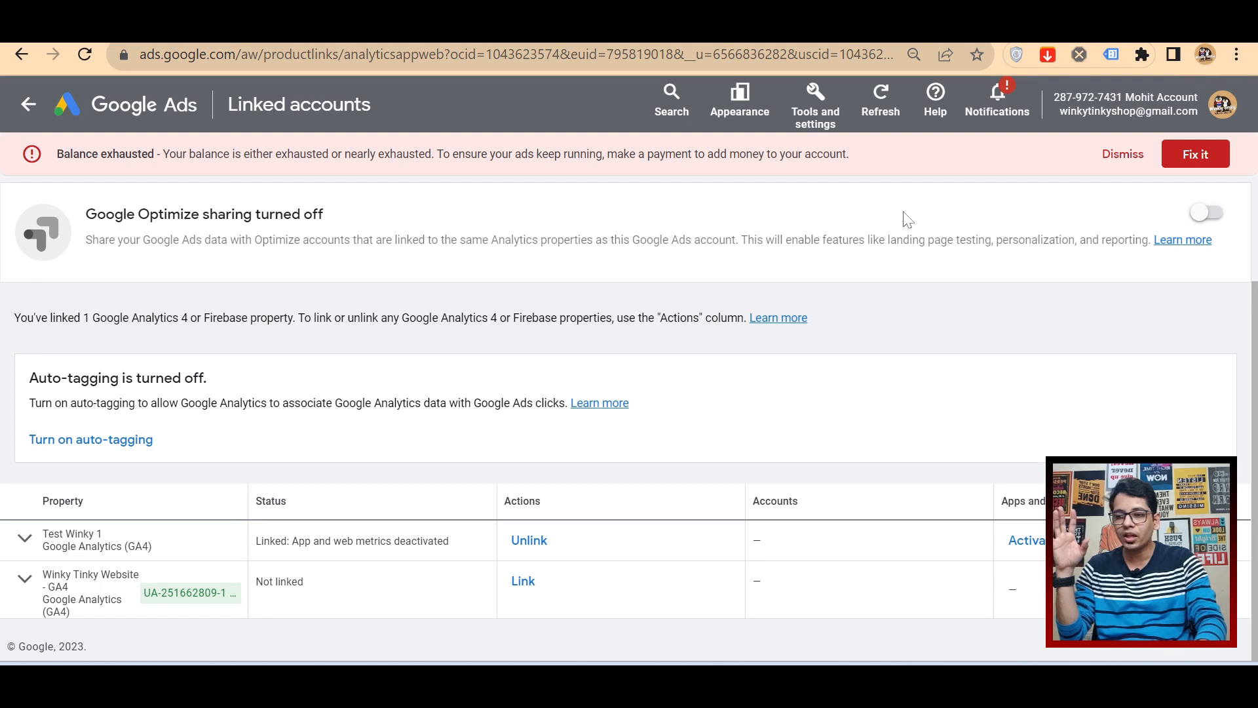
pyautogui.click(1207, 212)
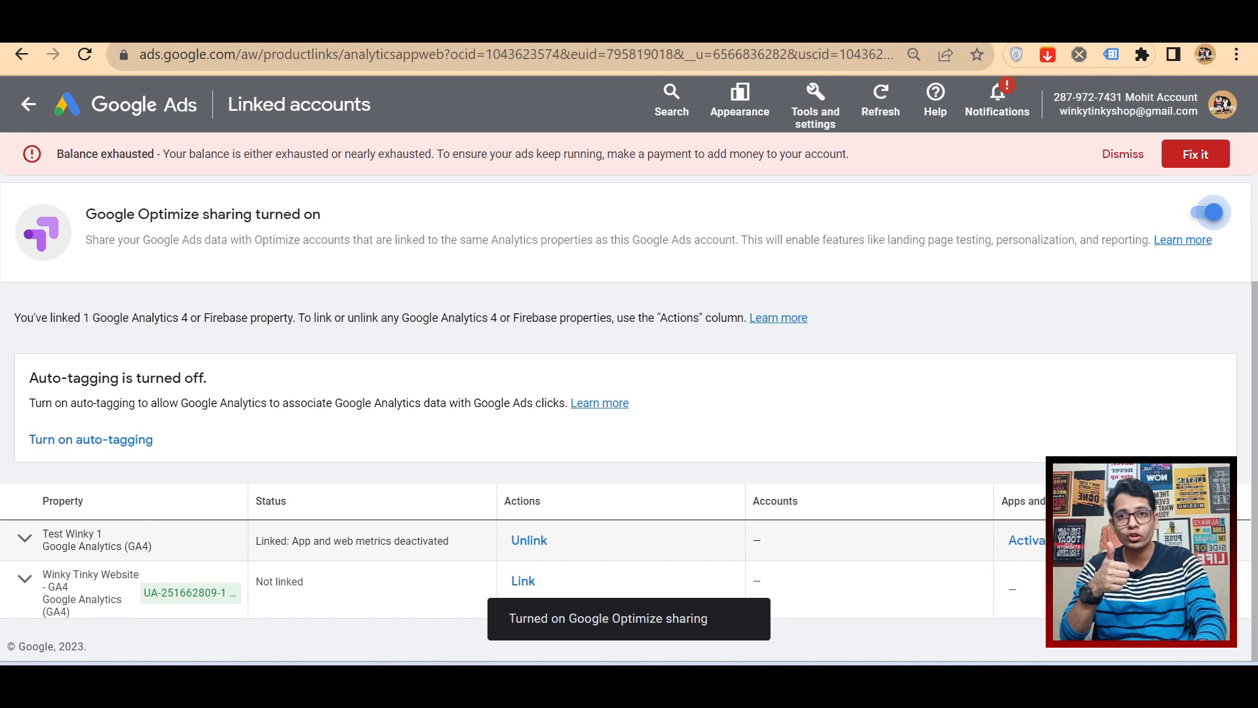
pyautogui.click(1040, 547)
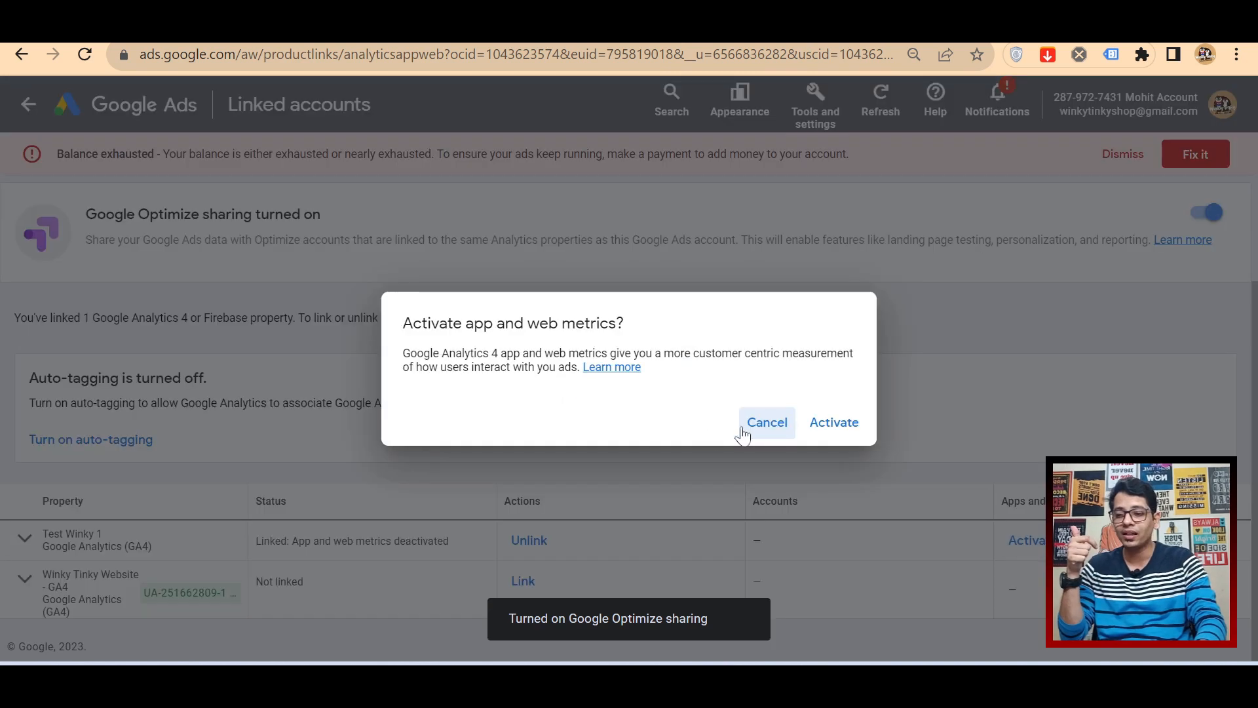
pyautogui.click(836, 425)
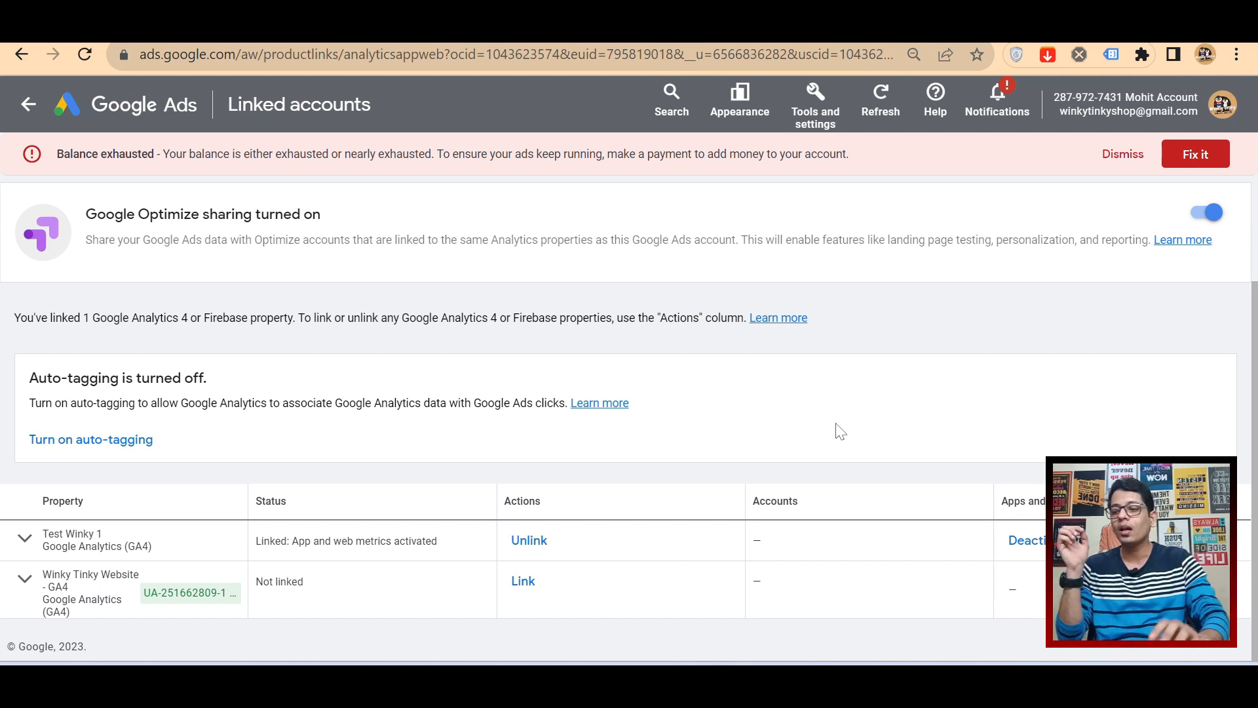
# Step: Open the Conversions summary in Google Ads and dismiss the conversion goals introduction
pyautogui.click(826, 123)
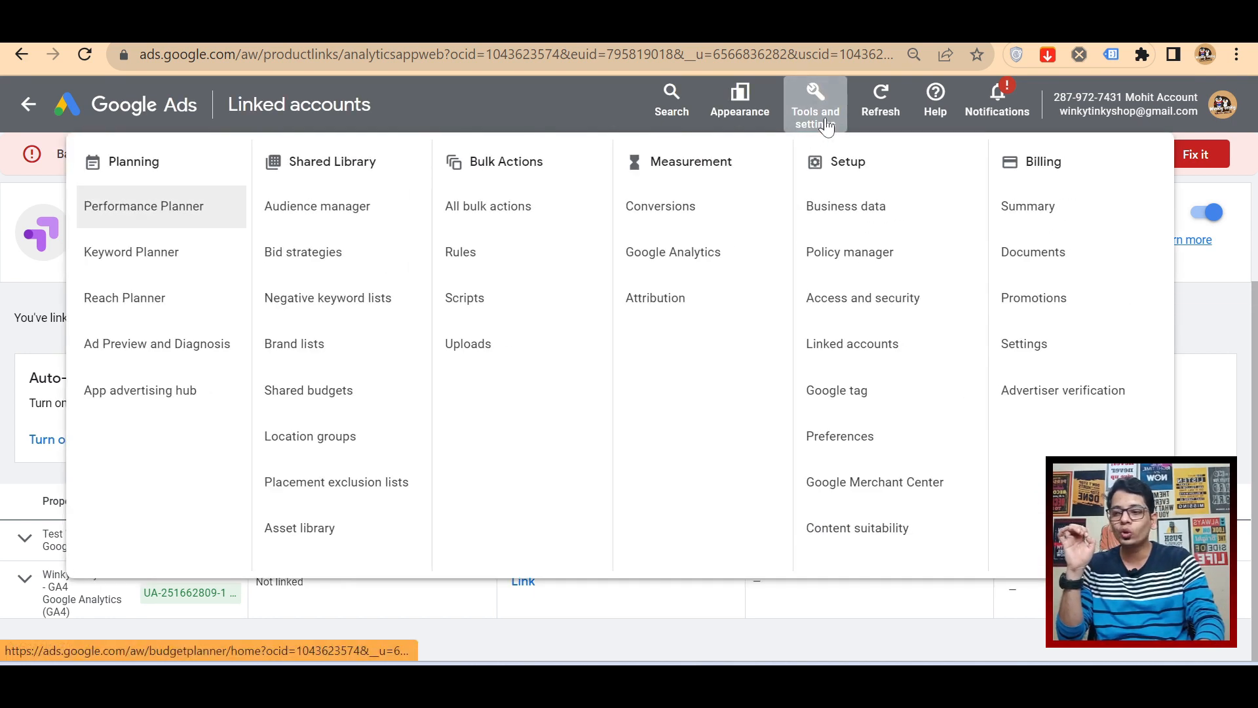
pyautogui.click(674, 229)
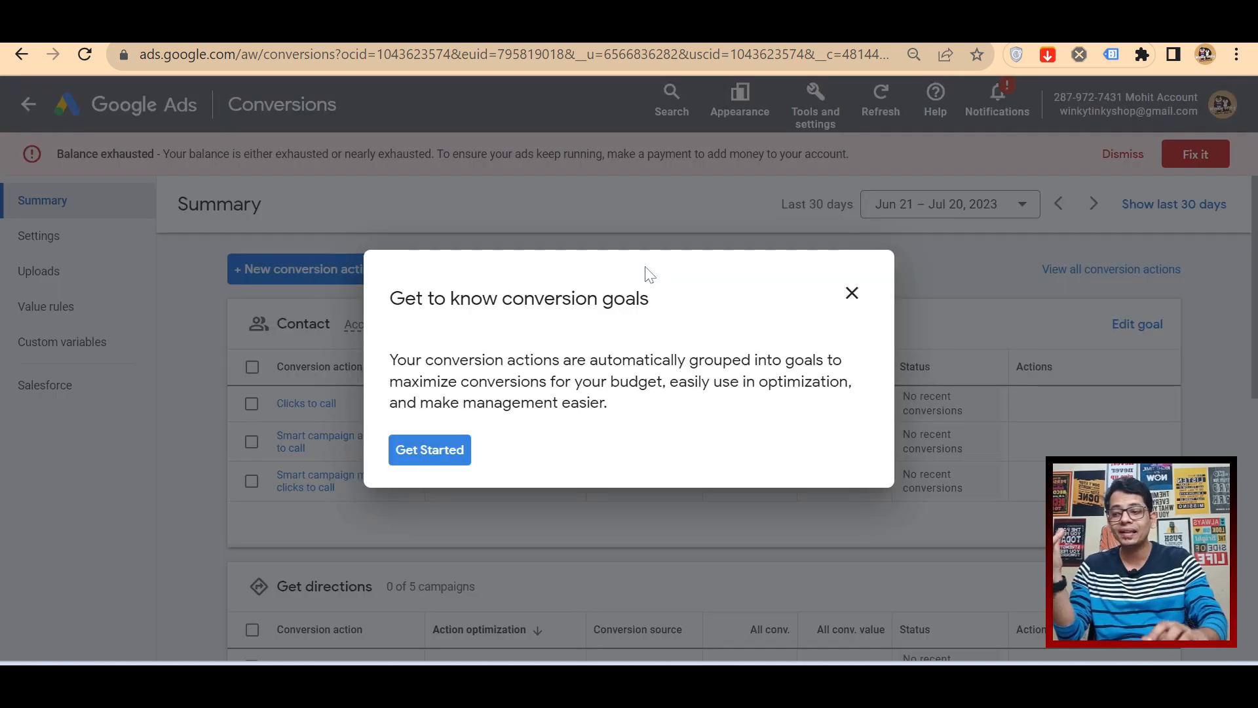
pyautogui.click(852, 292)
pyautogui.click(717, 405)
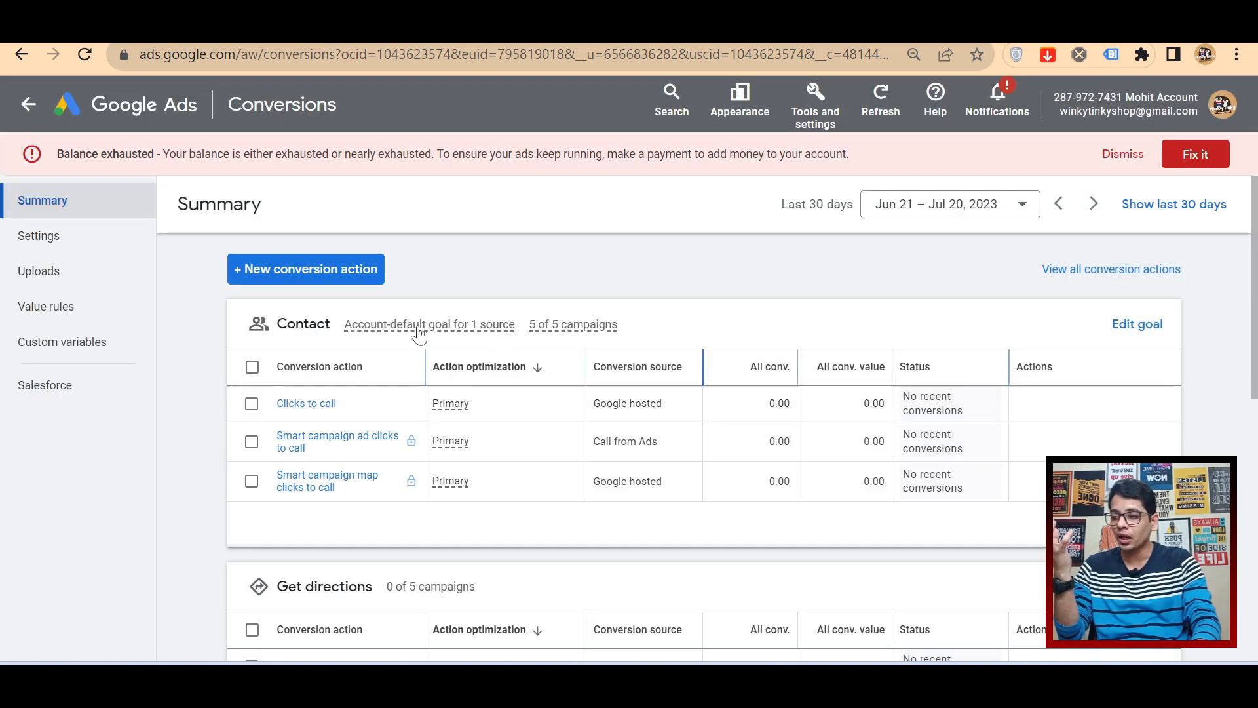
# Step: Start a new conversion action that imports web conversions from Google Analytics 4 properties
pyautogui.click(328, 276)
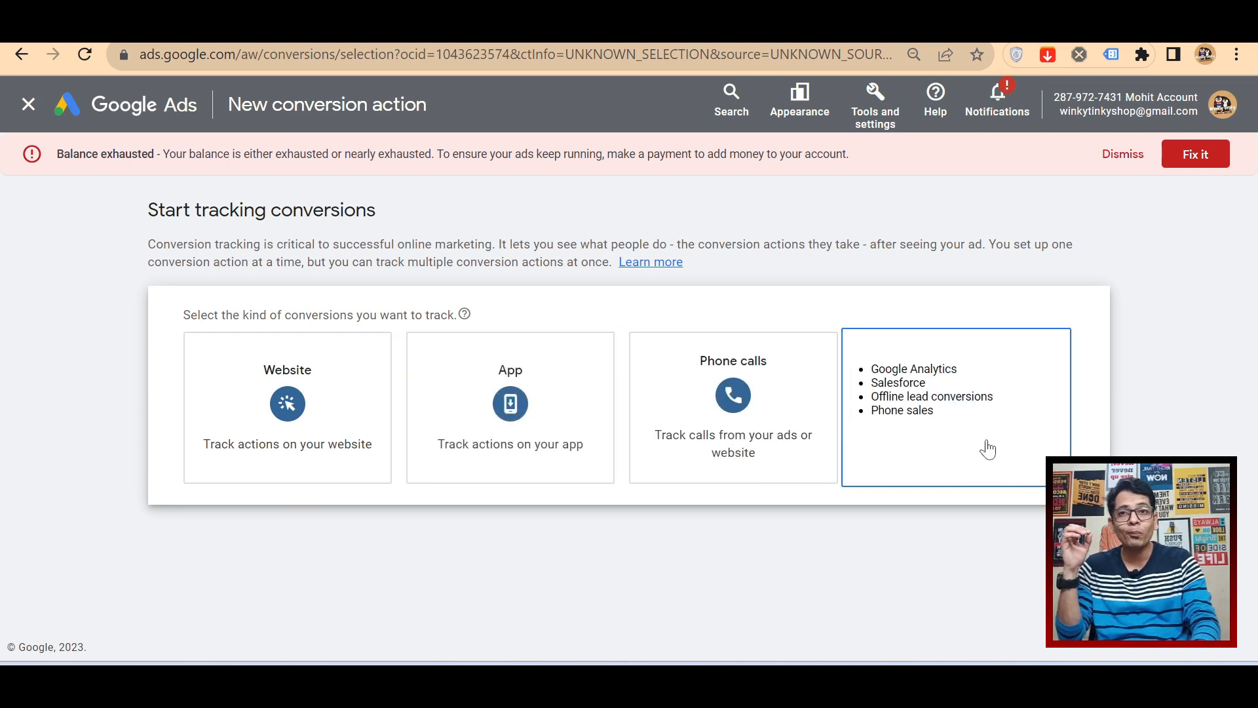
pyautogui.click(1027, 449)
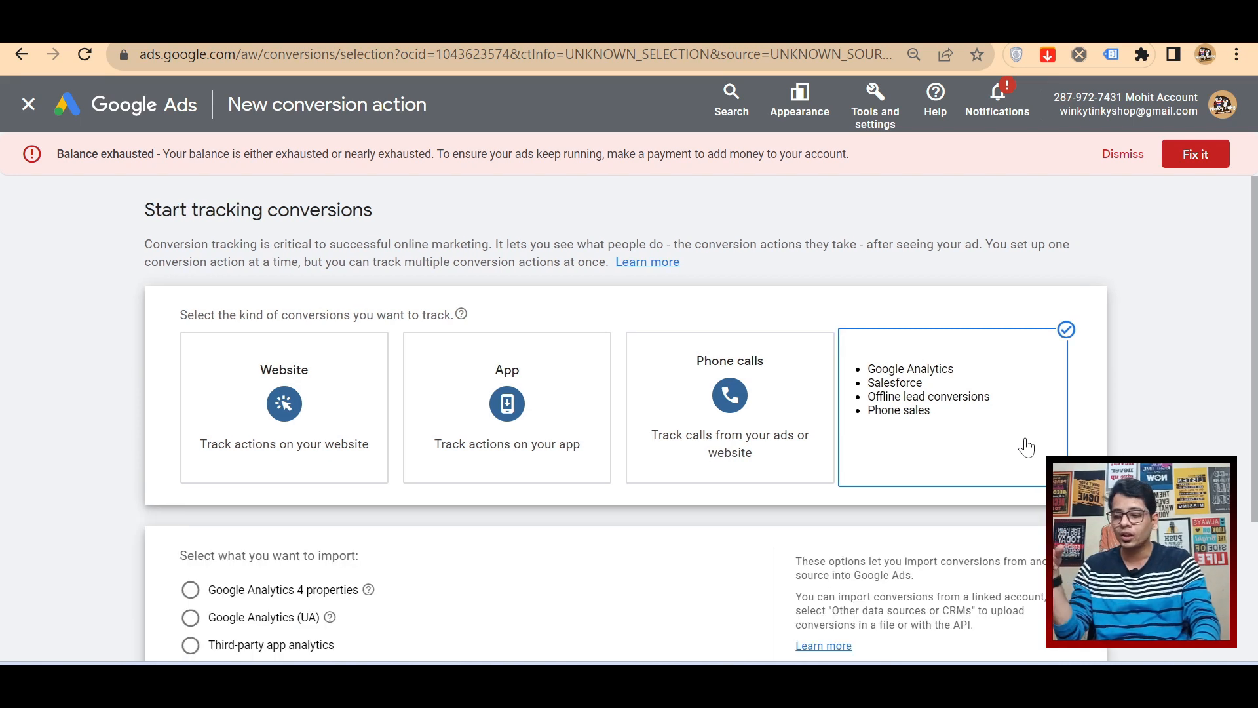
pyautogui.scroll(-3, 1027, 445)
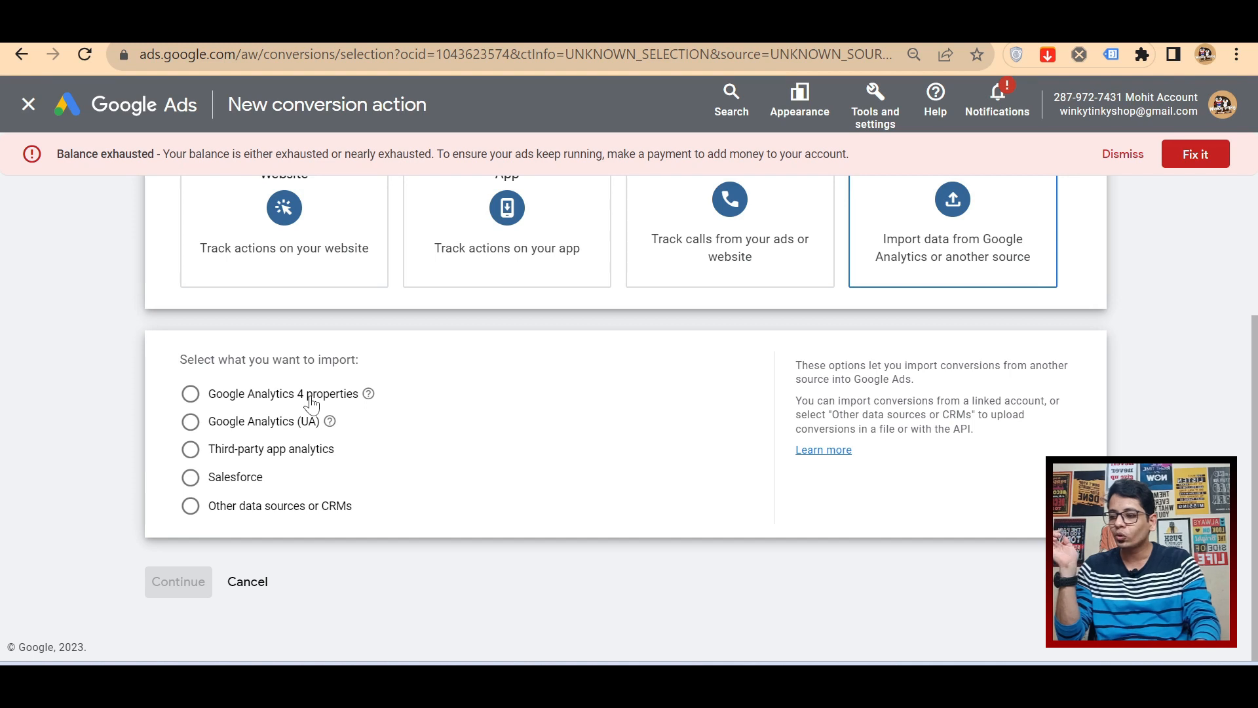
pyautogui.click(312, 401)
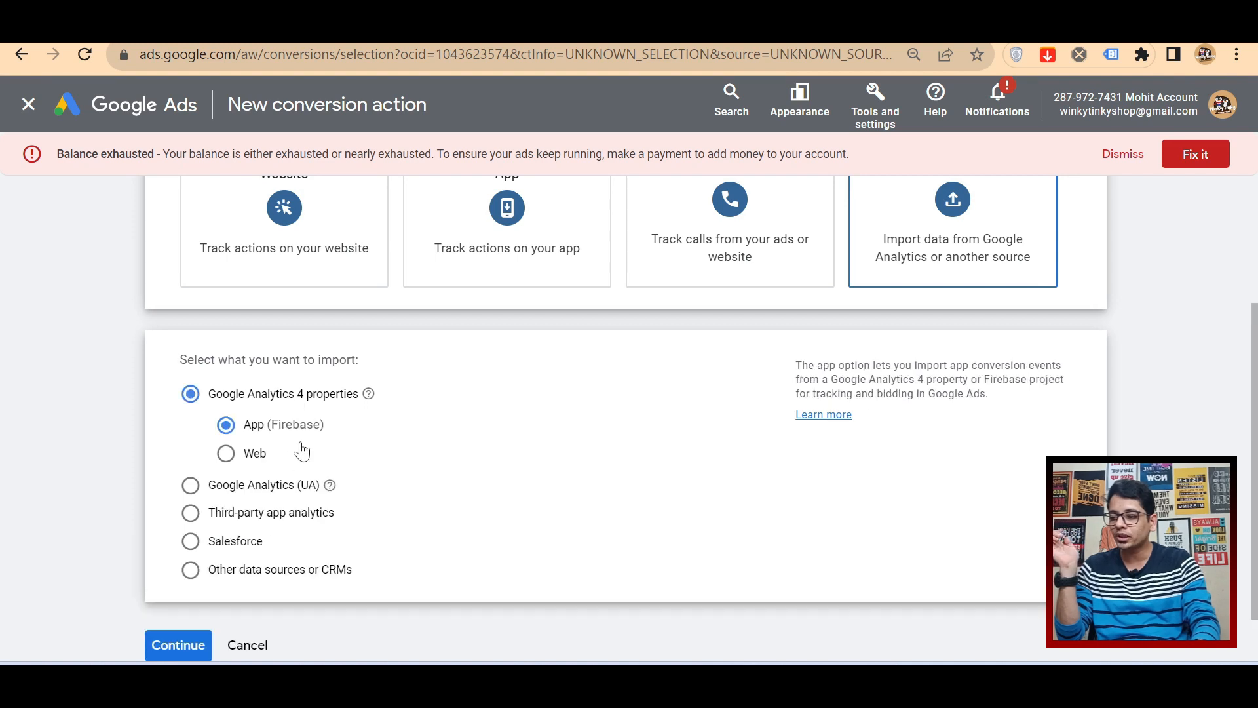
pyautogui.click(225, 459)
pyautogui.scroll(-1, 269, 513)
pyautogui.click(203, 590)
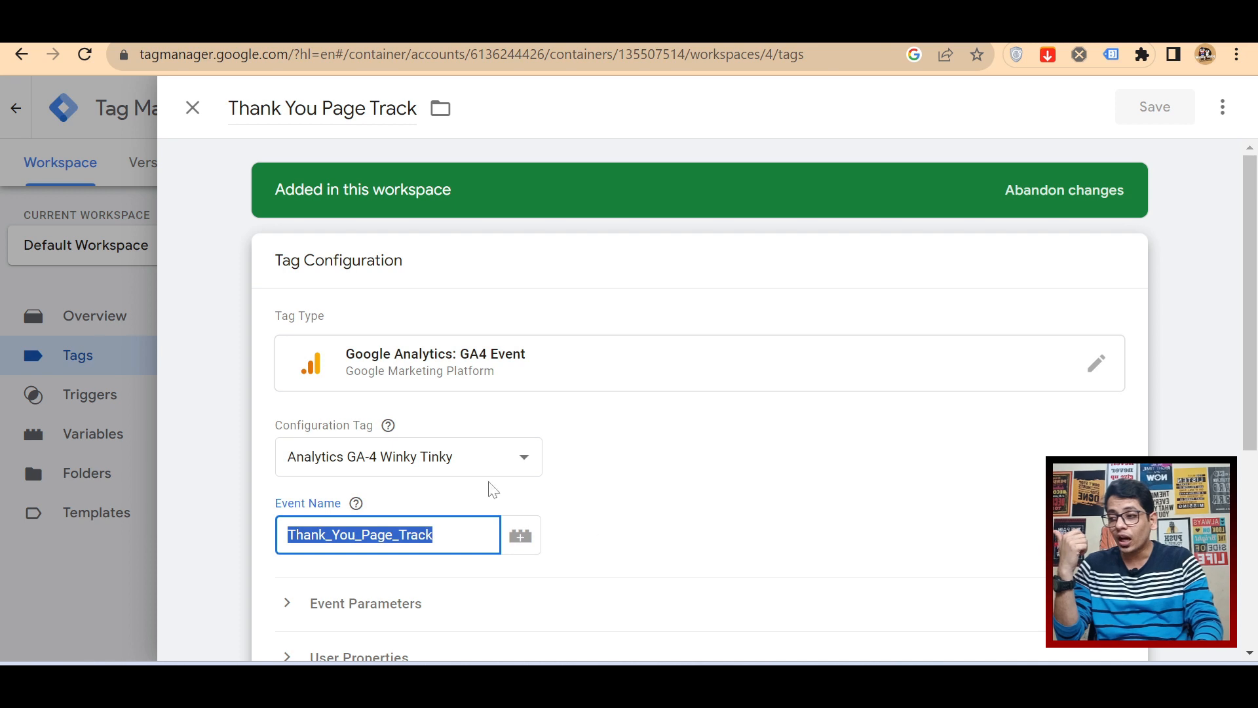
# Step: Close the open tag in Google Tag Manager, and in Google Ads import the Thank_You_Page_Track event from Test Winky 1 as a conversion action
pyautogui.click(193, 107)
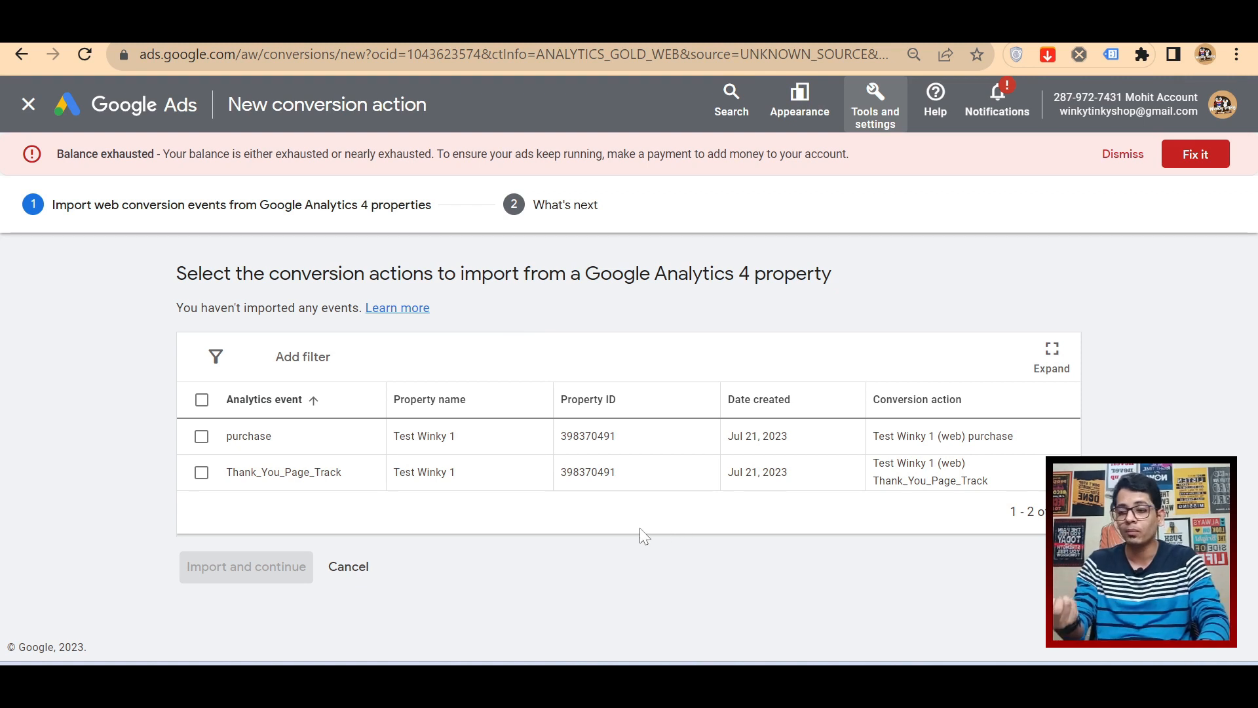
pyautogui.click(201, 473)
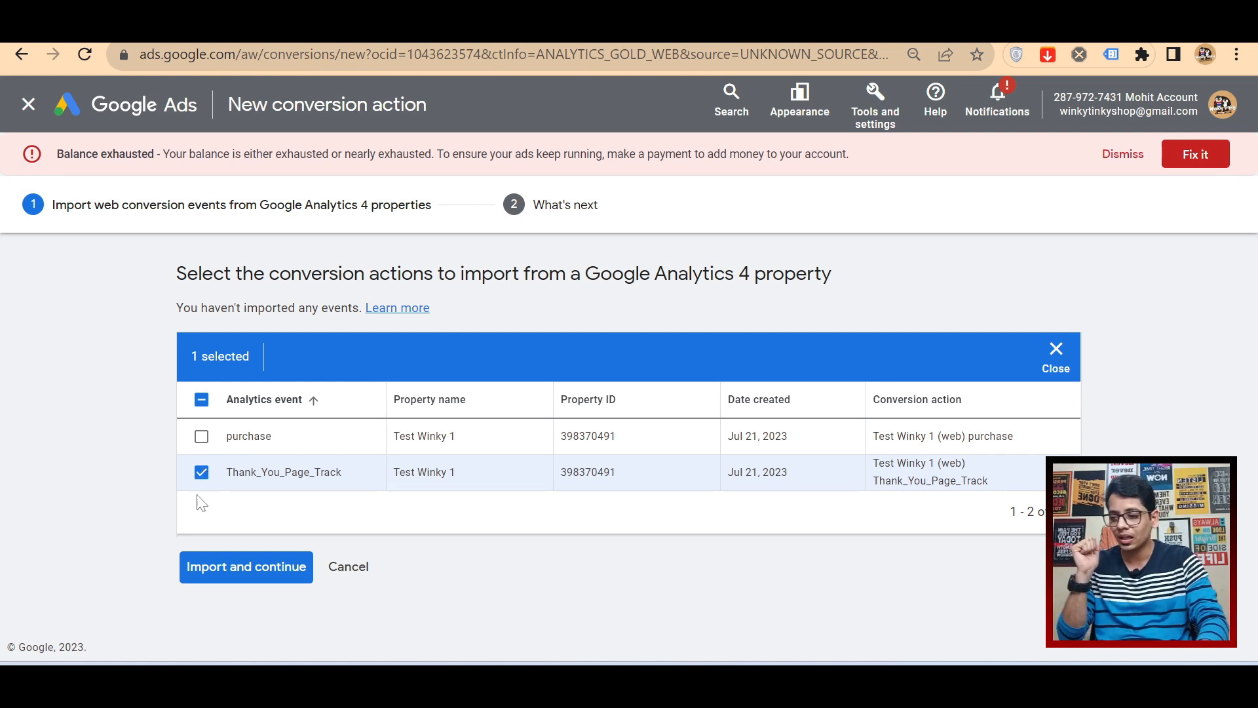
pyautogui.click(243, 579)
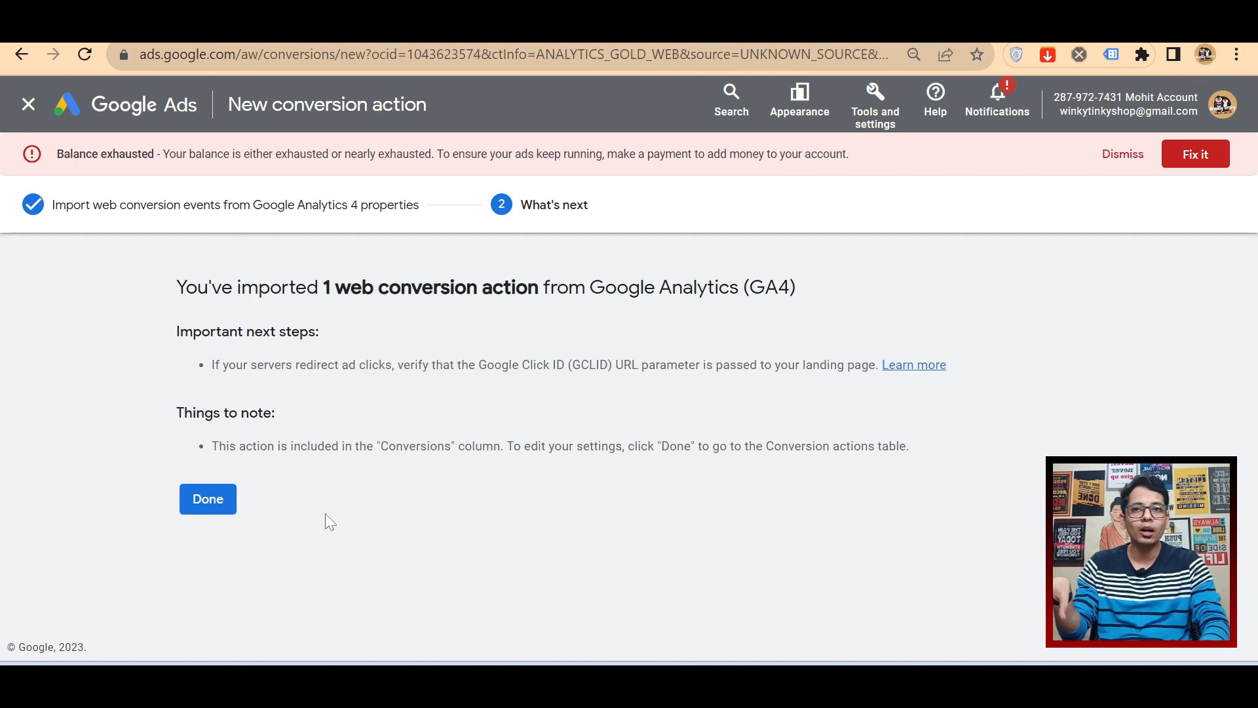
pyautogui.click(211, 506)
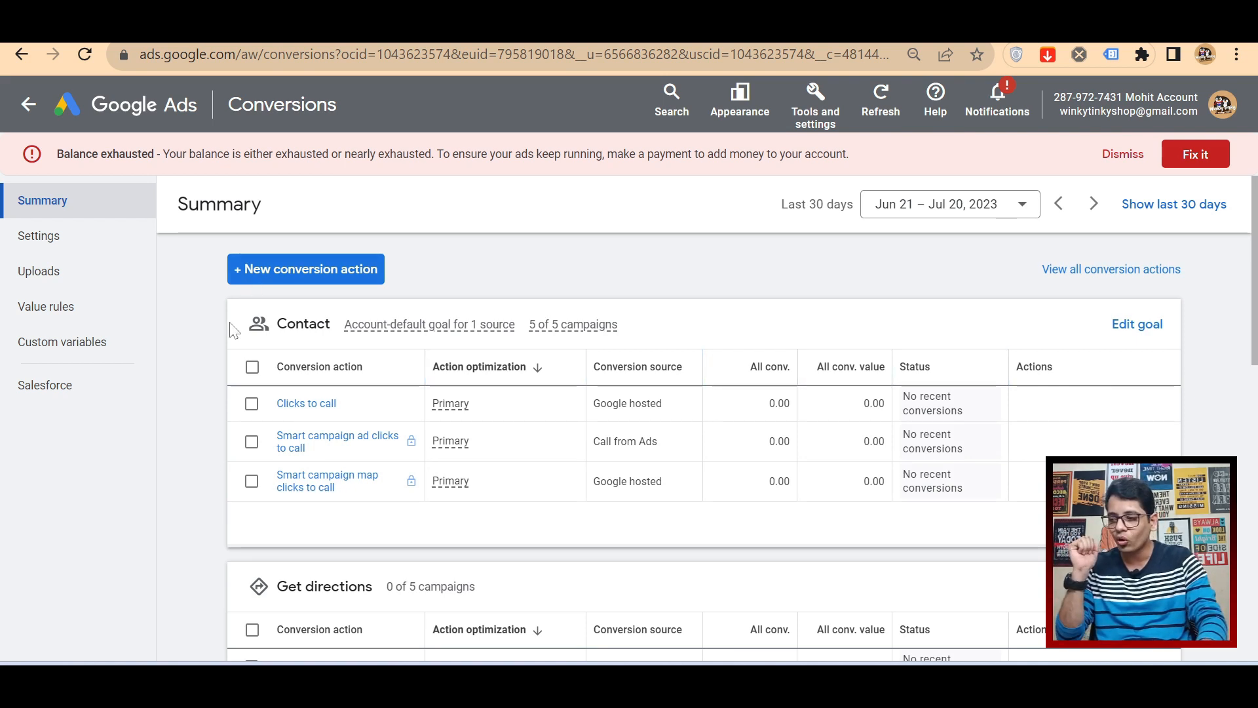
# Step: Remove the imported Test Winky 1 (web) Thank_You_Page_Track conversion action from the Other goal group
pyautogui.scroll(-4, 306, 327)
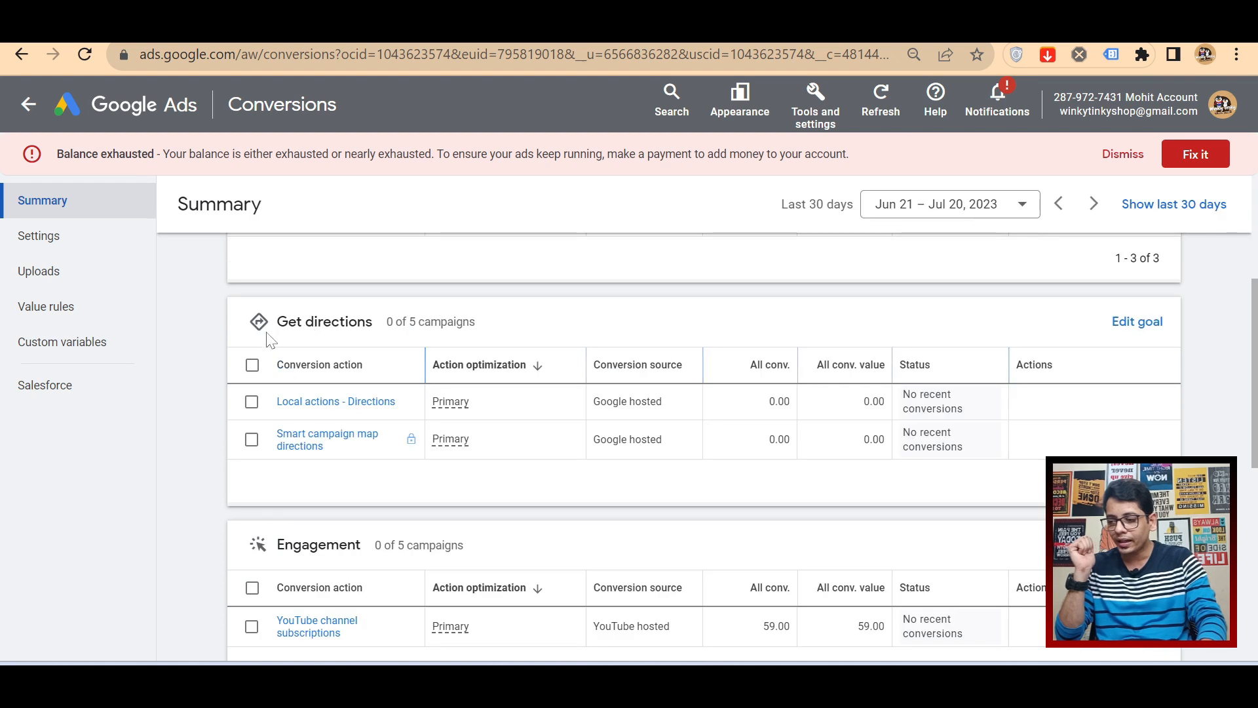
pyautogui.scroll(-2, 271, 340)
pyautogui.scroll(-3, 314, 422)
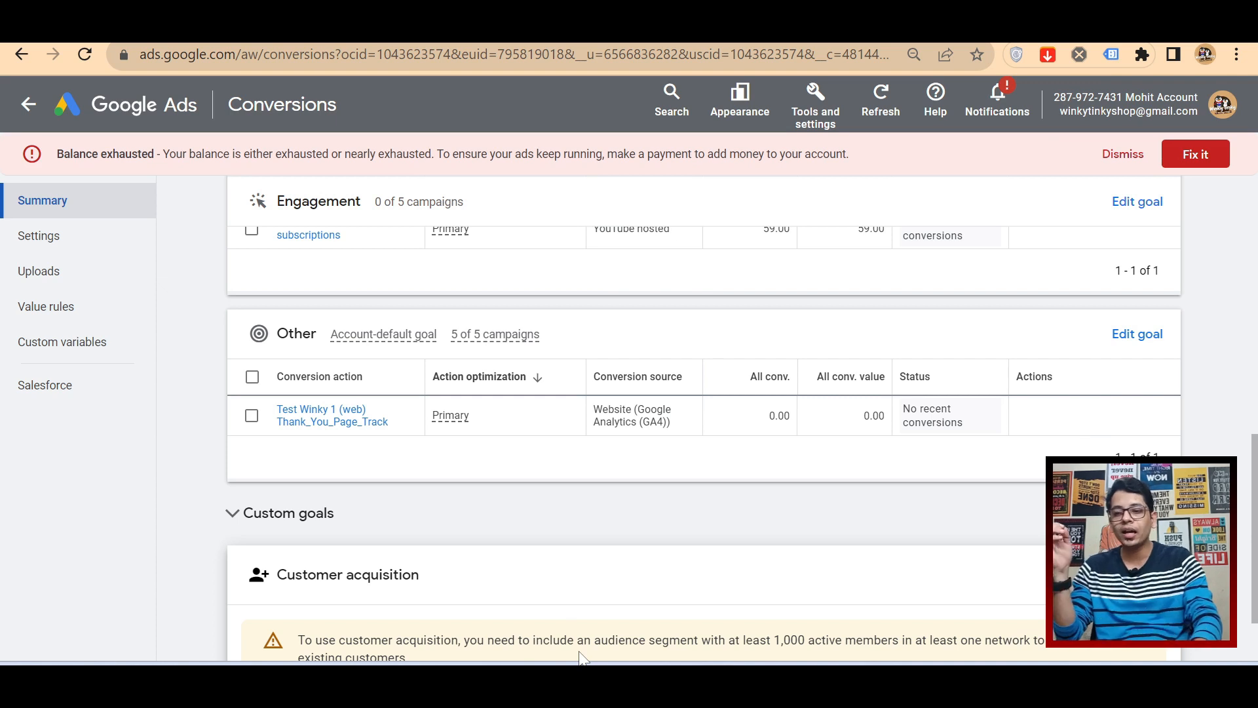
pyautogui.click(252, 416)
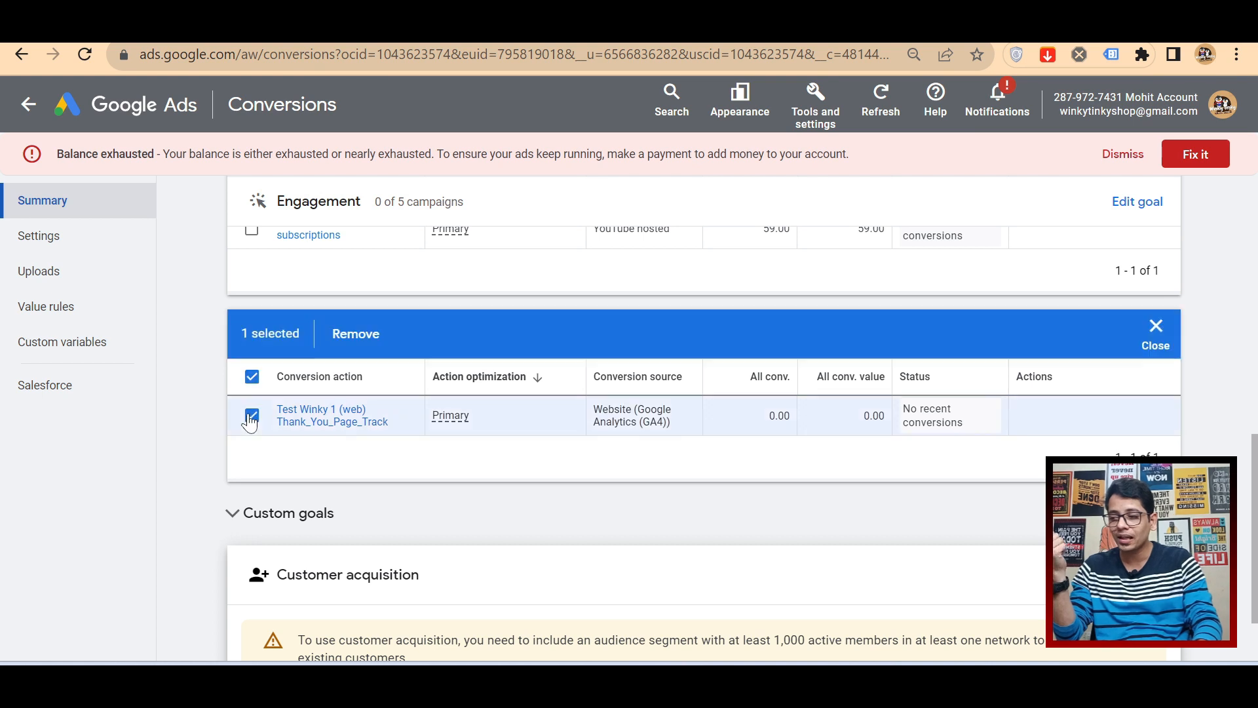
pyautogui.click(369, 342)
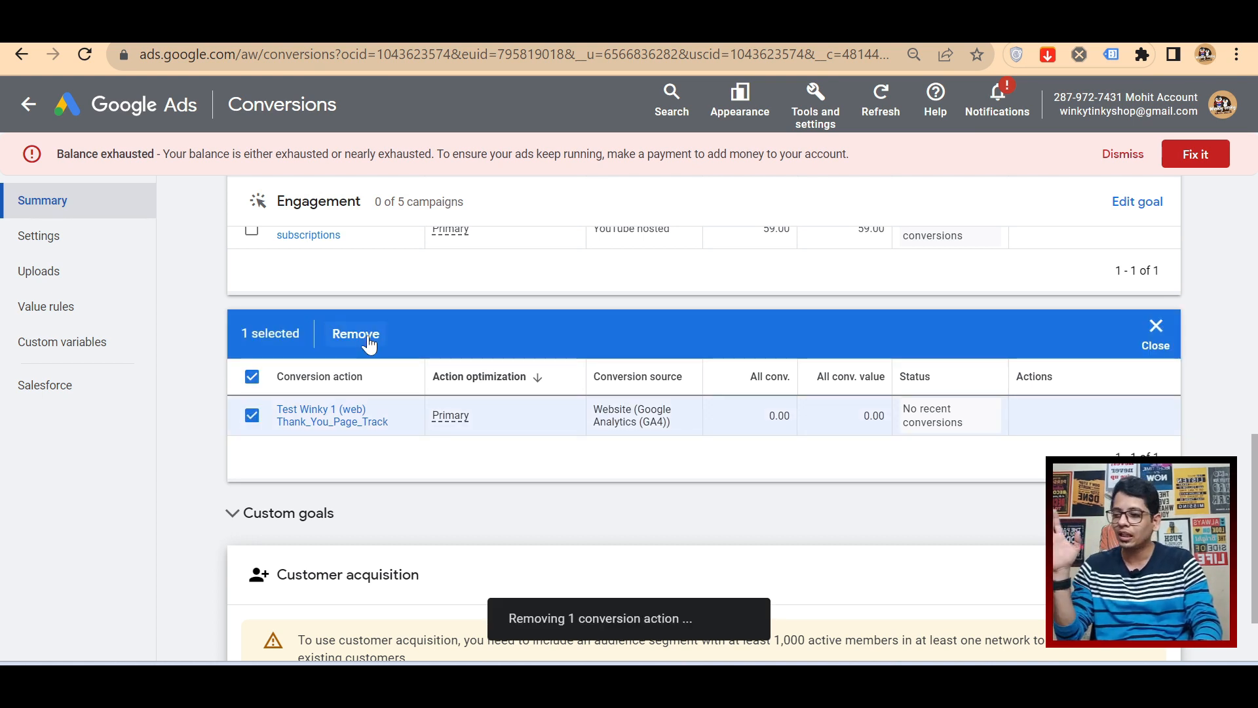